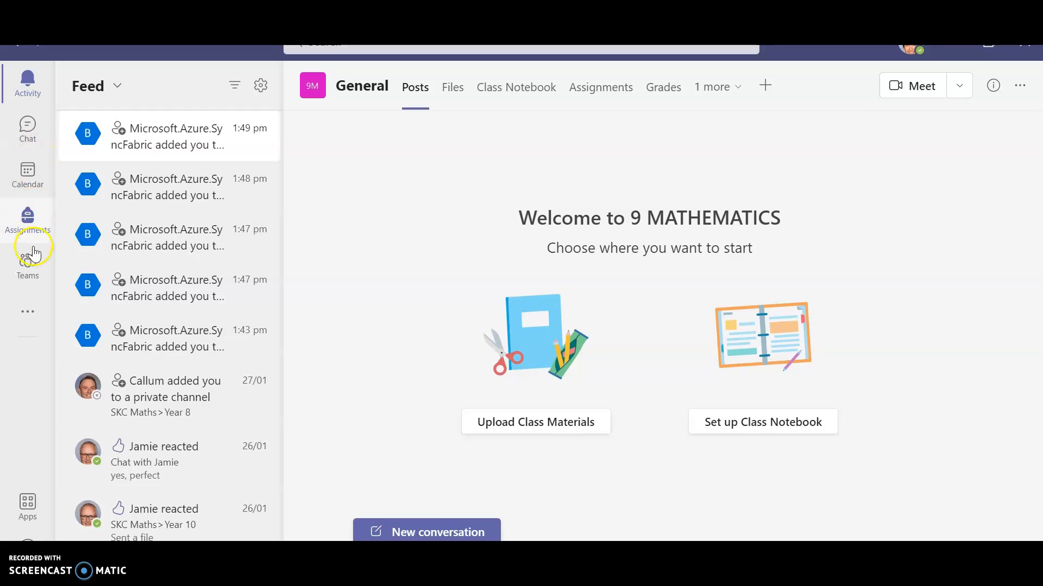
- Activate the 10 MATHEMATICS class team so its waiting students get access
click(24, 266)
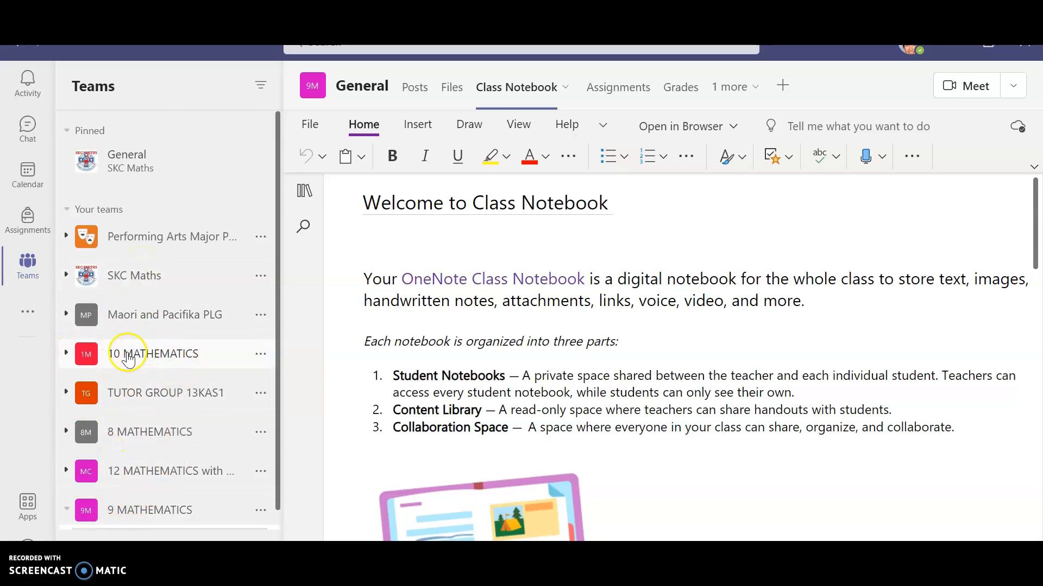
click(127, 359)
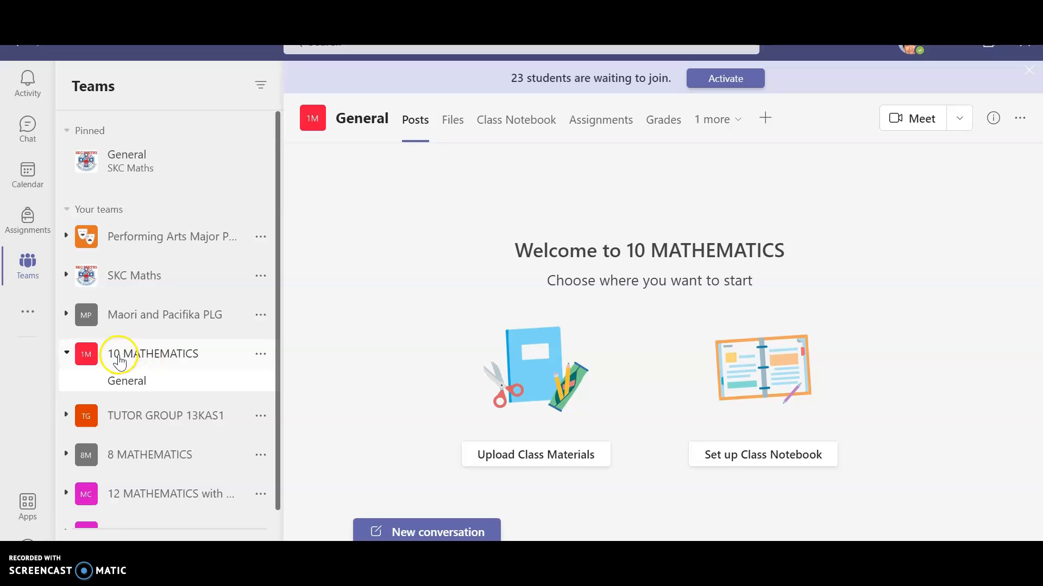
click(729, 79)
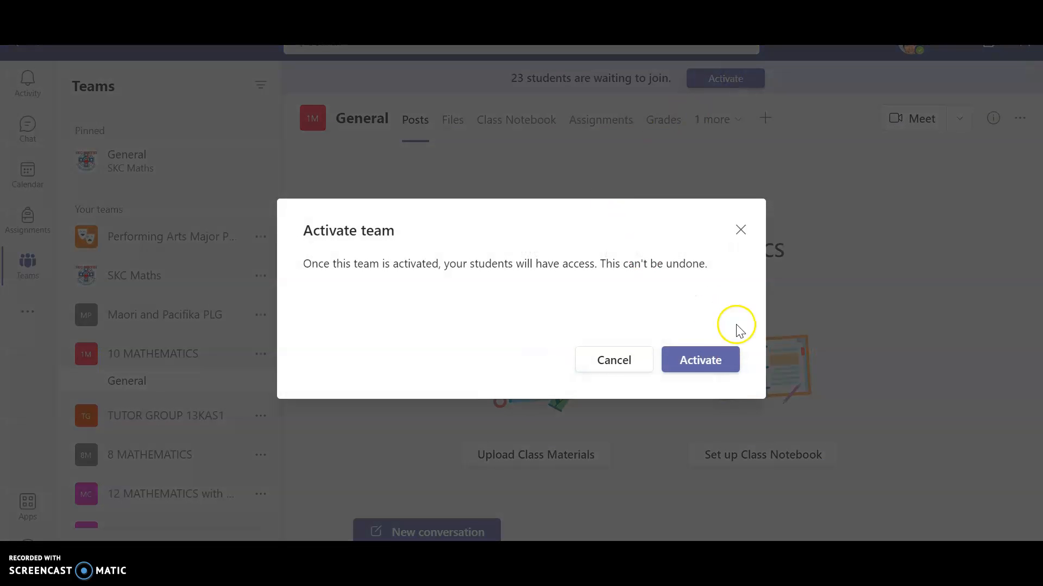
click(699, 361)
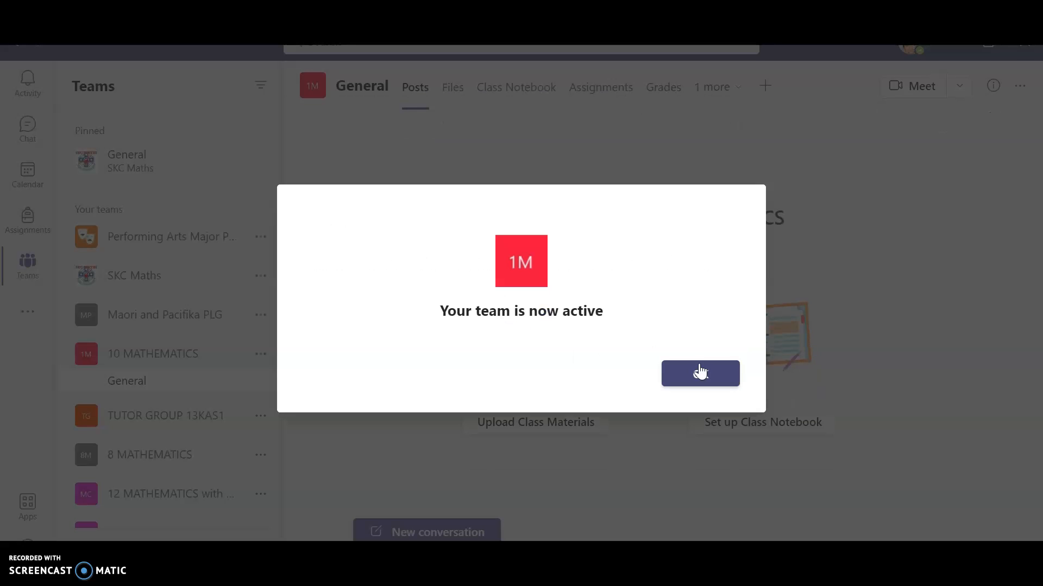
click(702, 376)
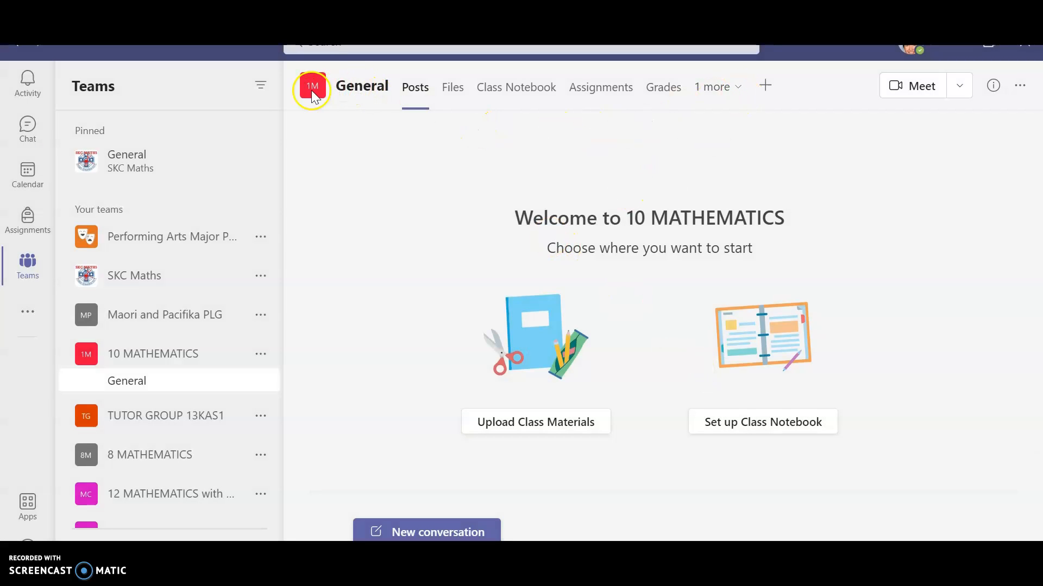
mouse_move(312, 90)
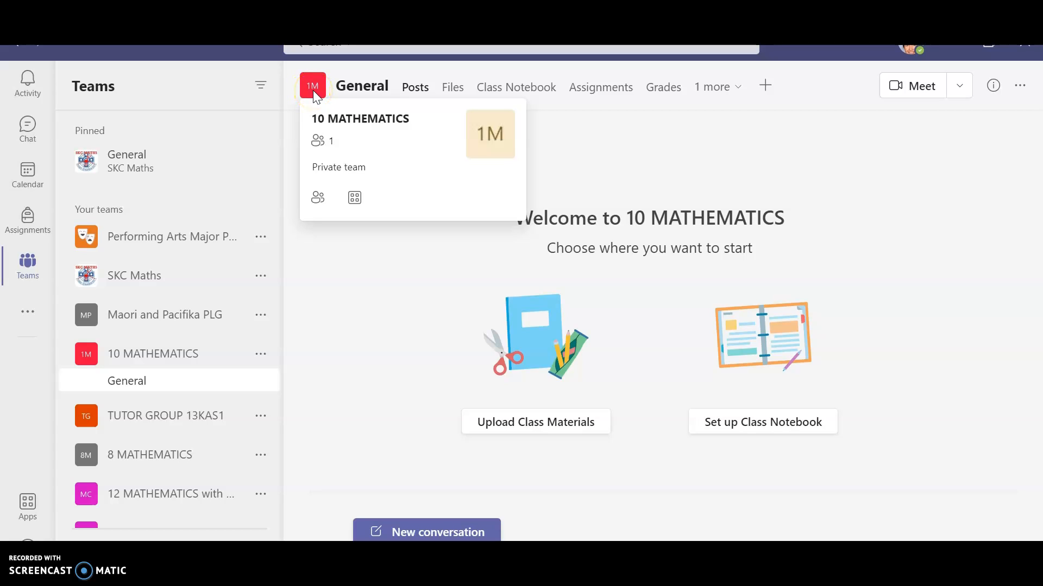
- Activate the 12 MATHEMATICS with CALCULUS class team and dismiss the confirmation
scroll(192, 450, down, 1)
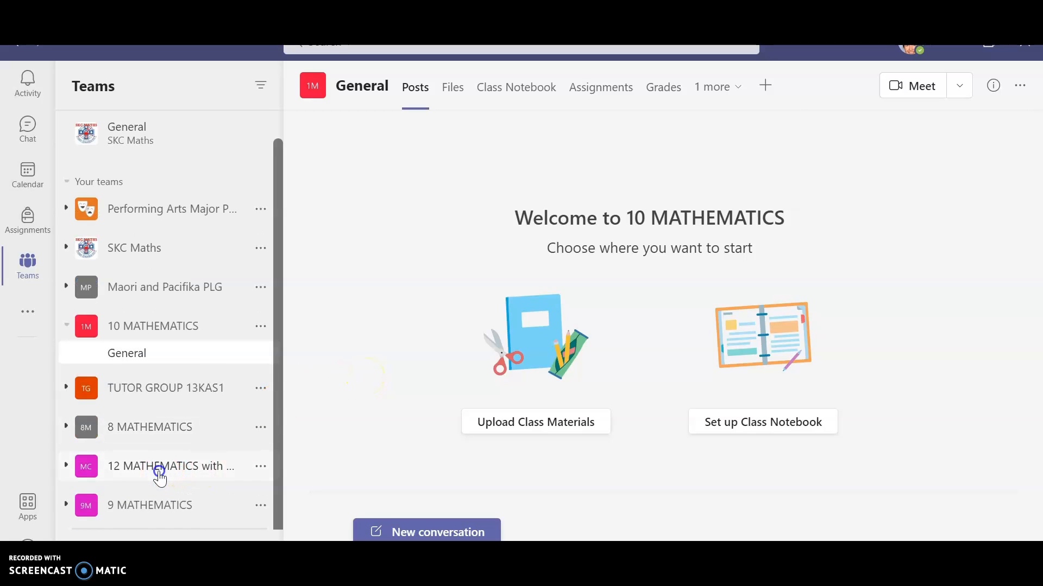
click(155, 472)
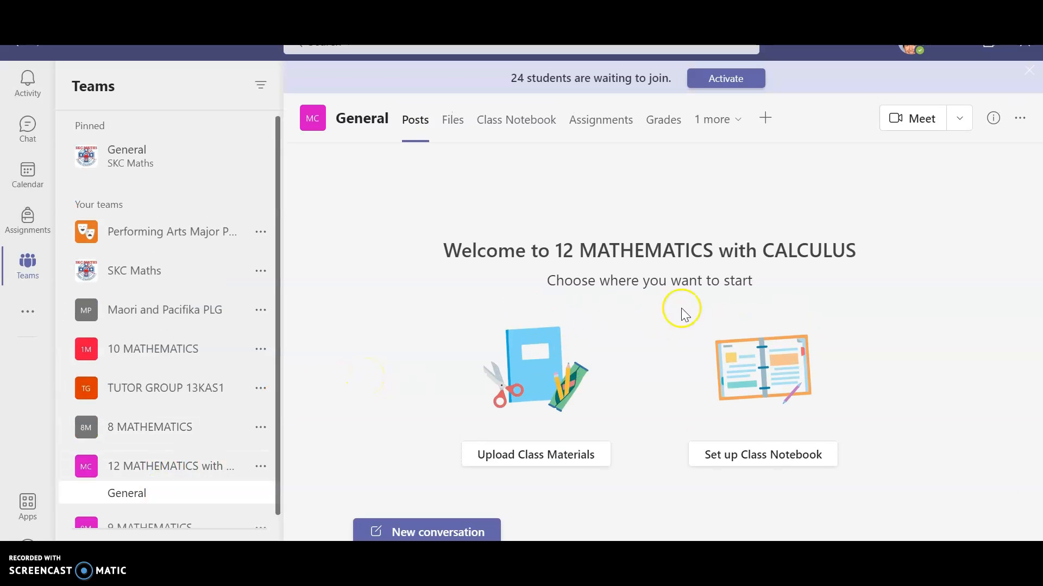
click(723, 78)
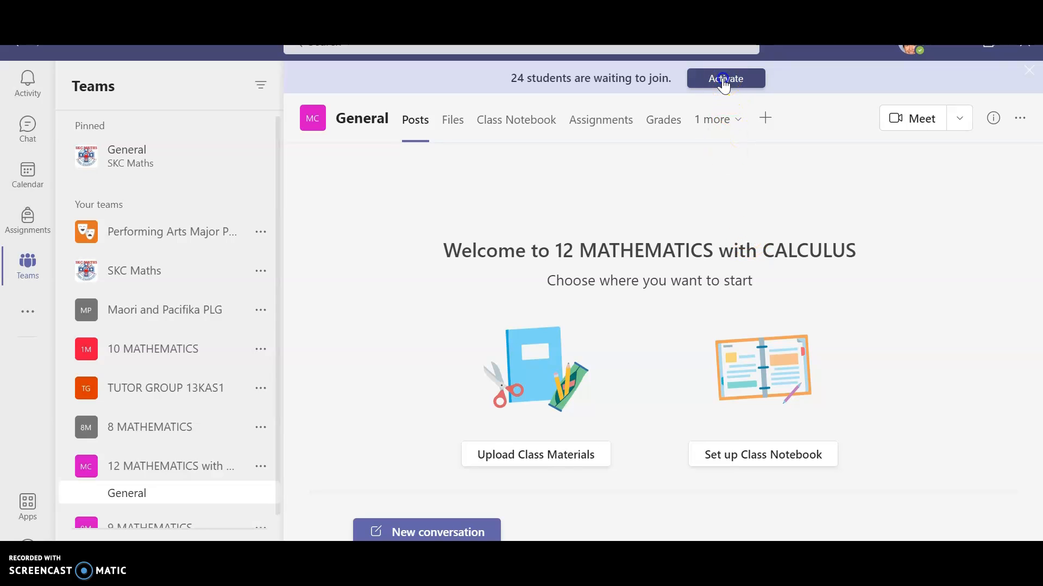
click(700, 363)
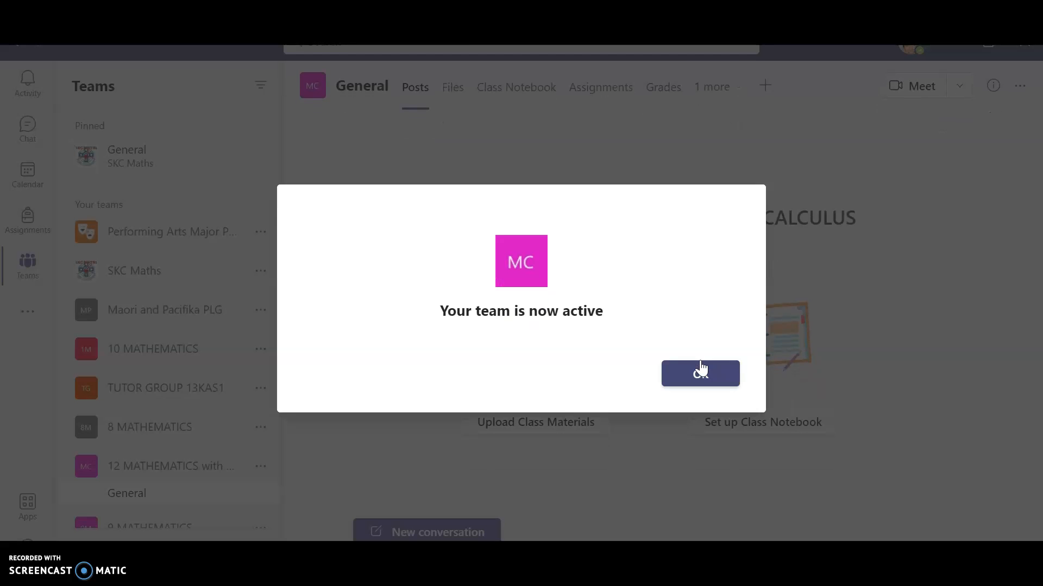
click(700, 371)
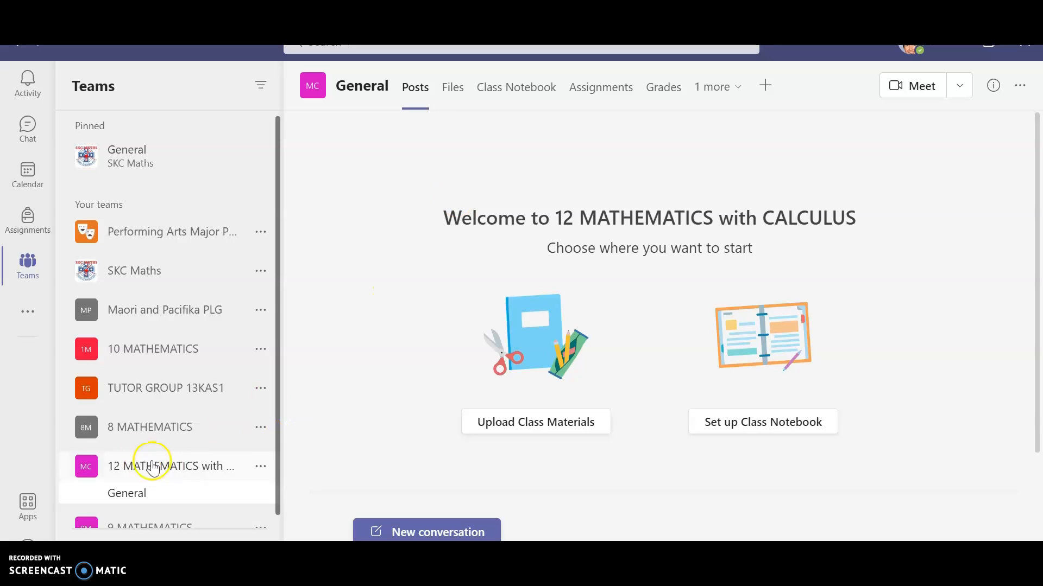
- Start setting up a blank OneNote Class Notebook in the General channel of 12 MATHEMATICS with CALCULUS
click(133, 474)
click(133, 474)
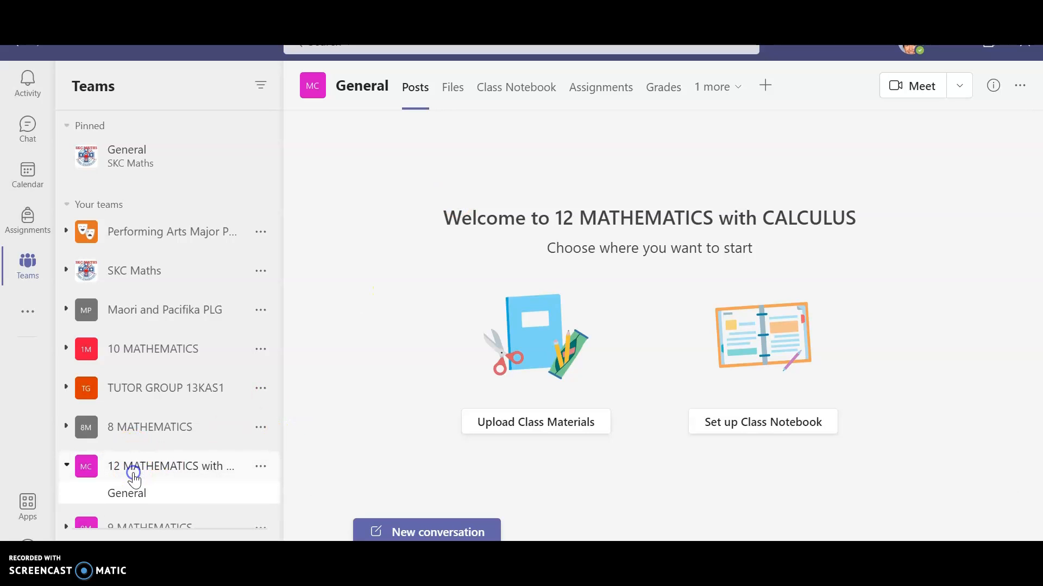
click(510, 91)
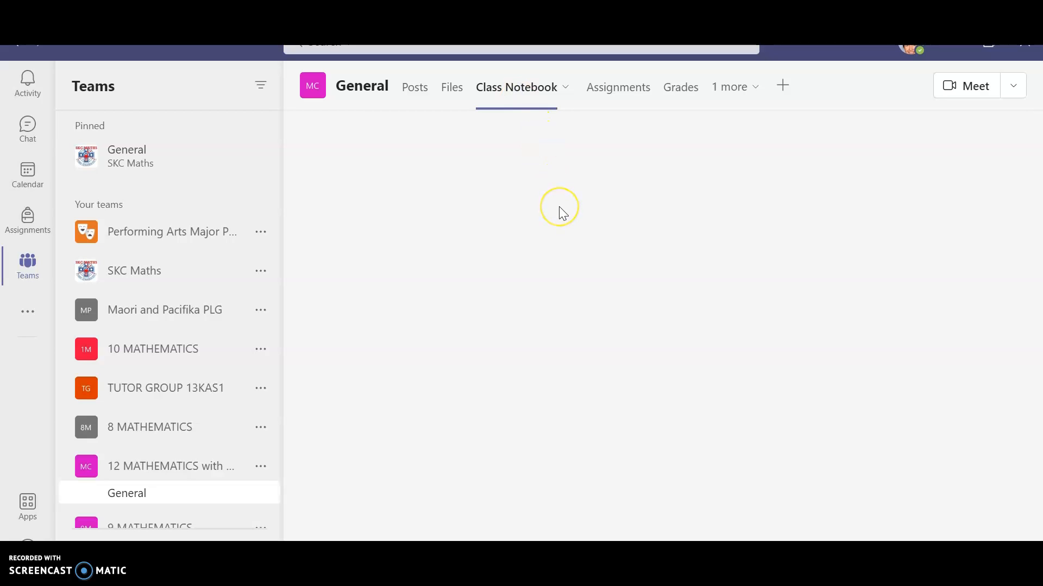
click(564, 88)
click(564, 90)
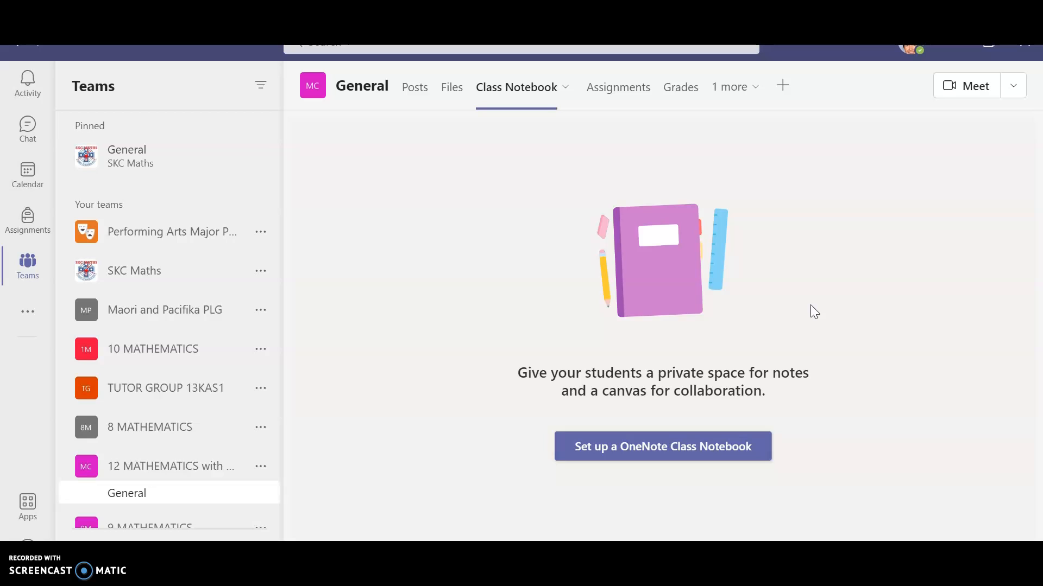
click(690, 446)
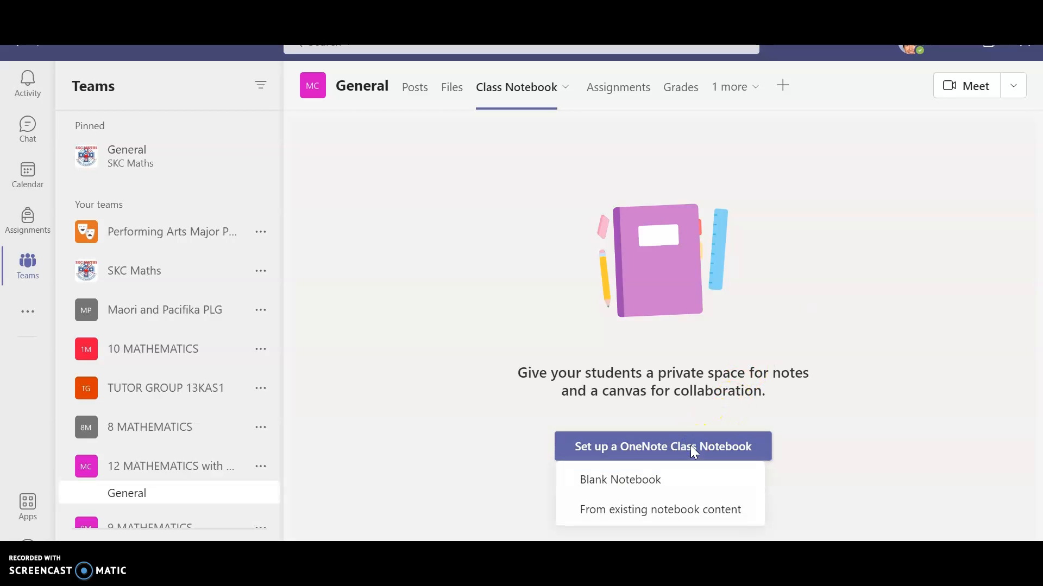
click(629, 479)
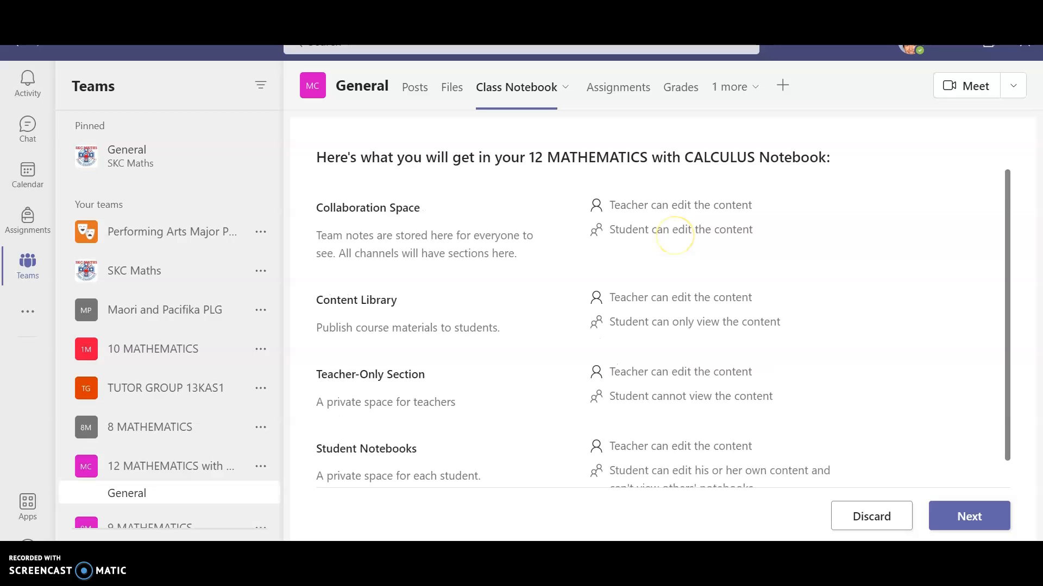
- Review the notebook's spaces and their teacher and student permissions, and continue to the student section setup
scroll(676, 238, down, 1)
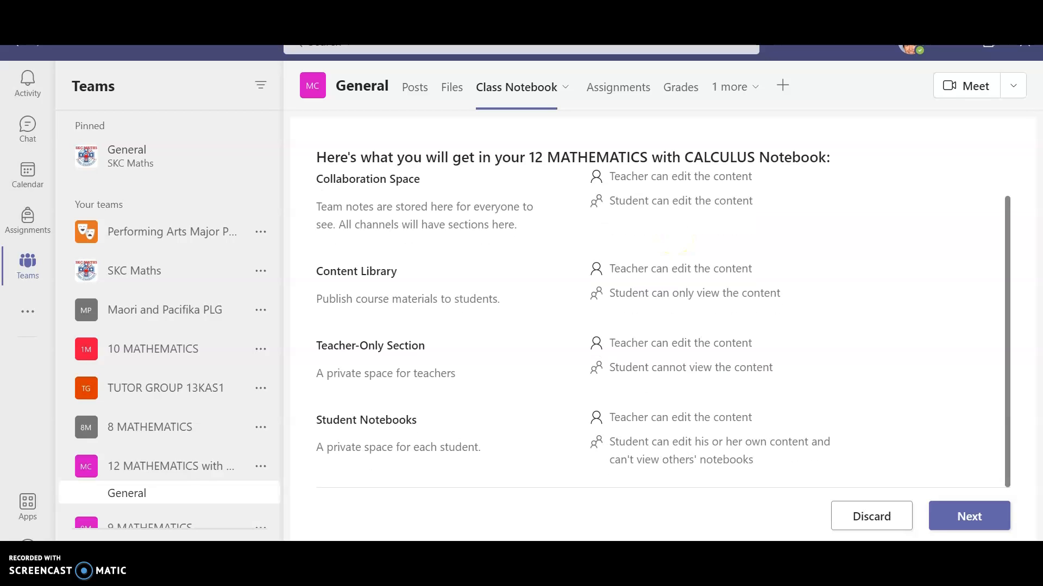
scroll(675, 240, up, 1)
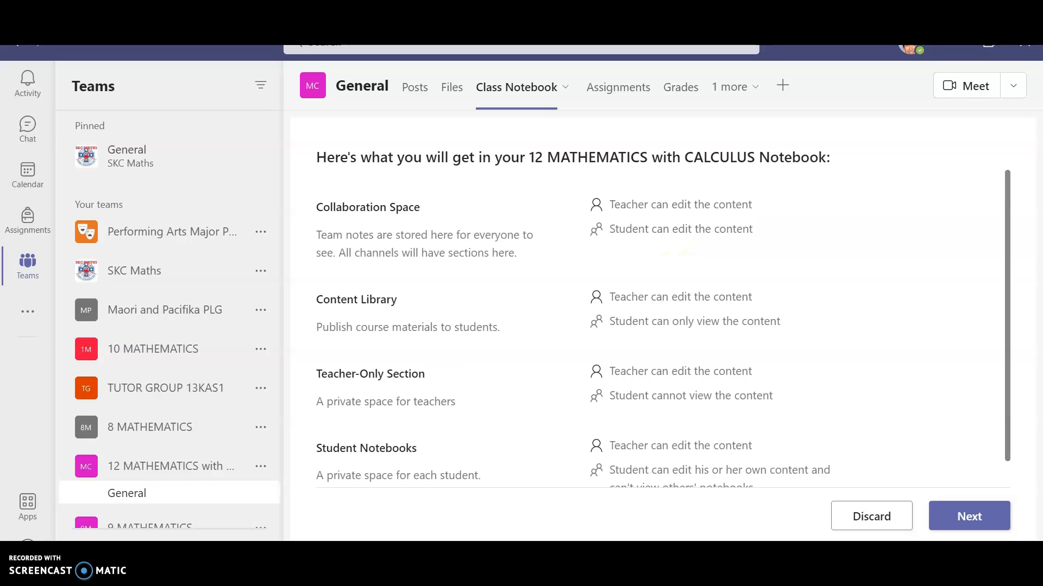
scroll(675, 240, down, 1)
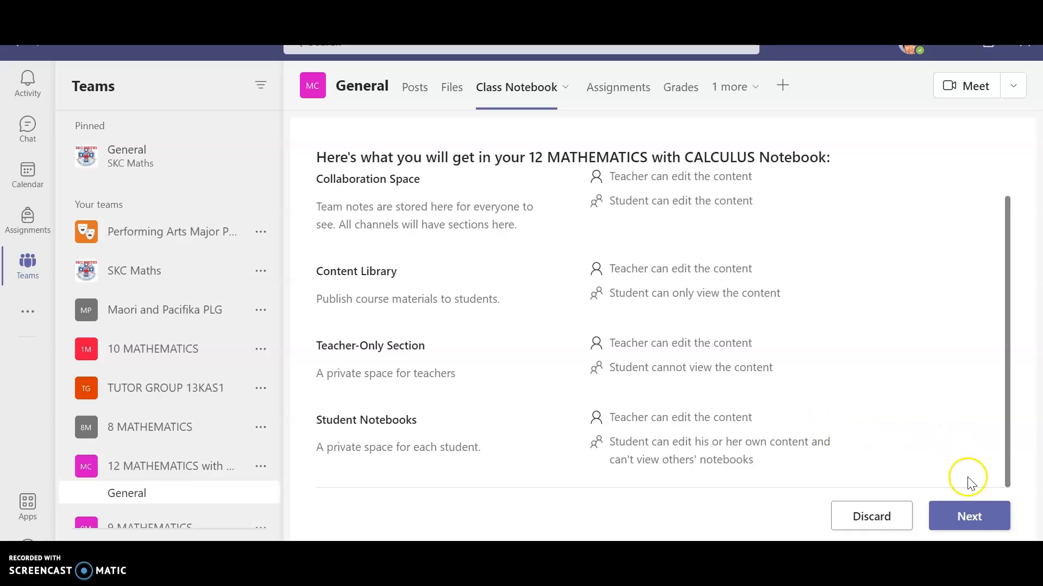
click(977, 520)
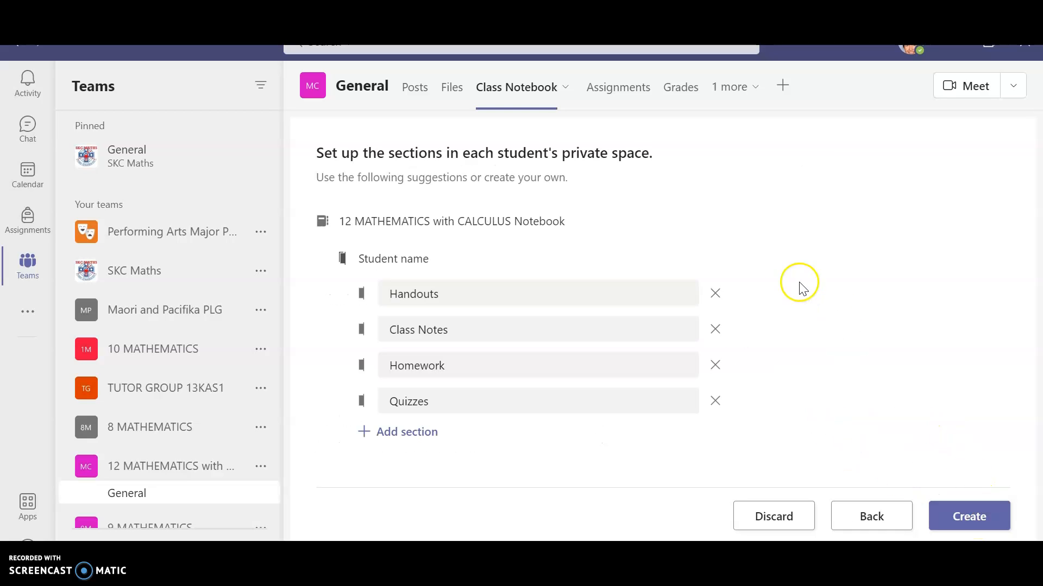
- Remove the Class Notes, Homework and Quizzes sections from each student's private space
click(715, 330)
click(715, 329)
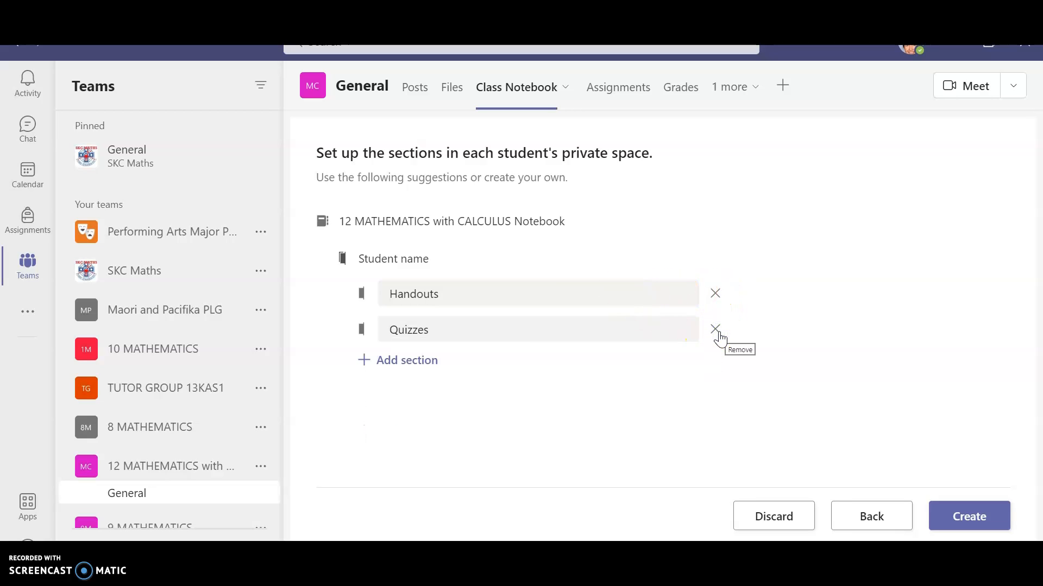
click(715, 330)
- Rename the Handouts section to "Systems of equations" and create the class notebook
click(549, 289)
key(BackSpace)
key(BackSpace)
key(BackSpace)
key(BackSpace)
key(BackSpace)
key(BackSpace)
key(BackSpace)
key(BackSpace)
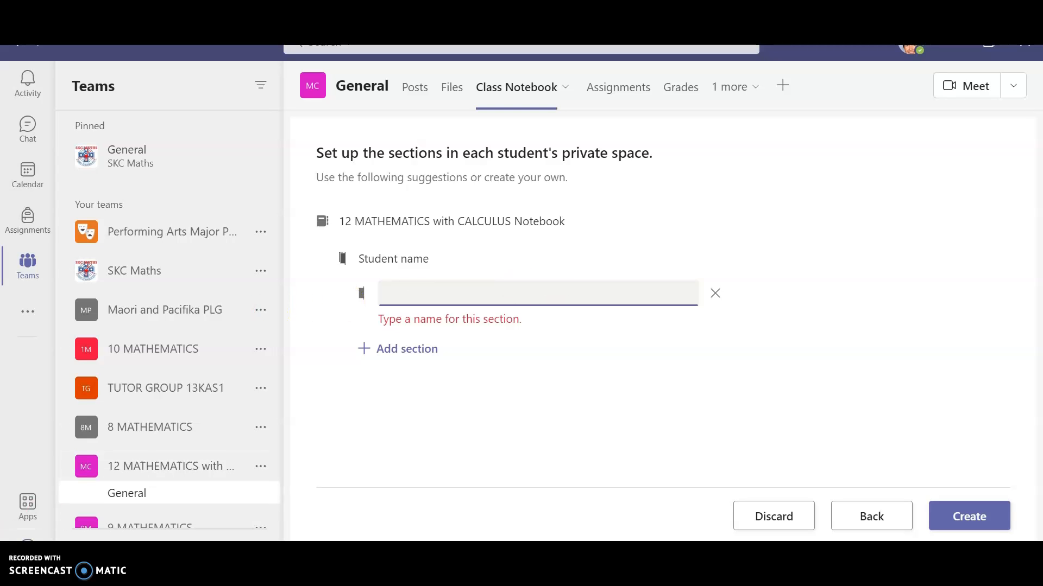
click(456, 299)
text(Systems of equations)
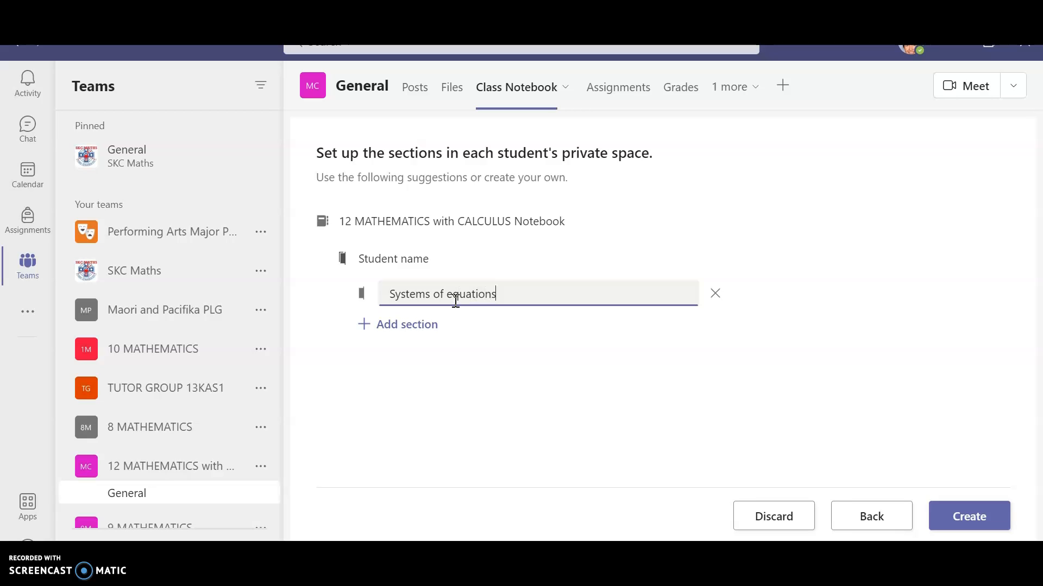
click(985, 522)
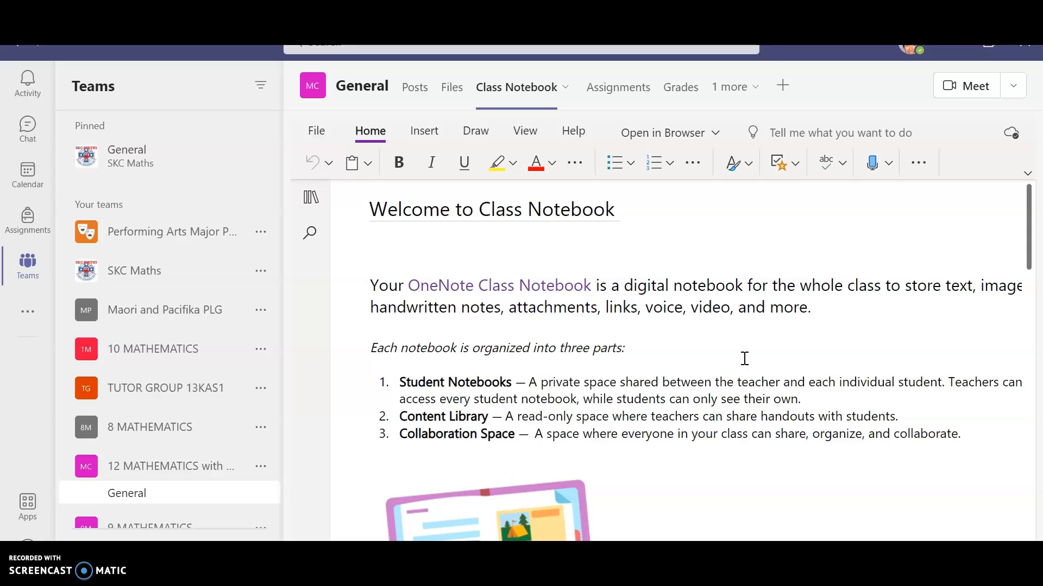
- Show the new notebook's section list and open the notebook in the OneNote desktop app, accepting the security notice
scroll(745, 358, down, 1)
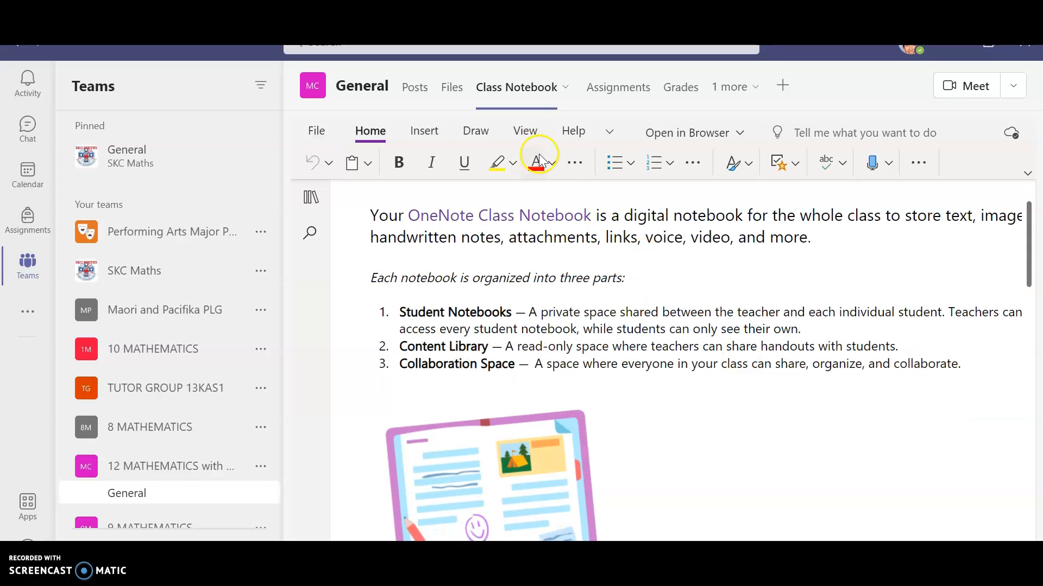
click(308, 200)
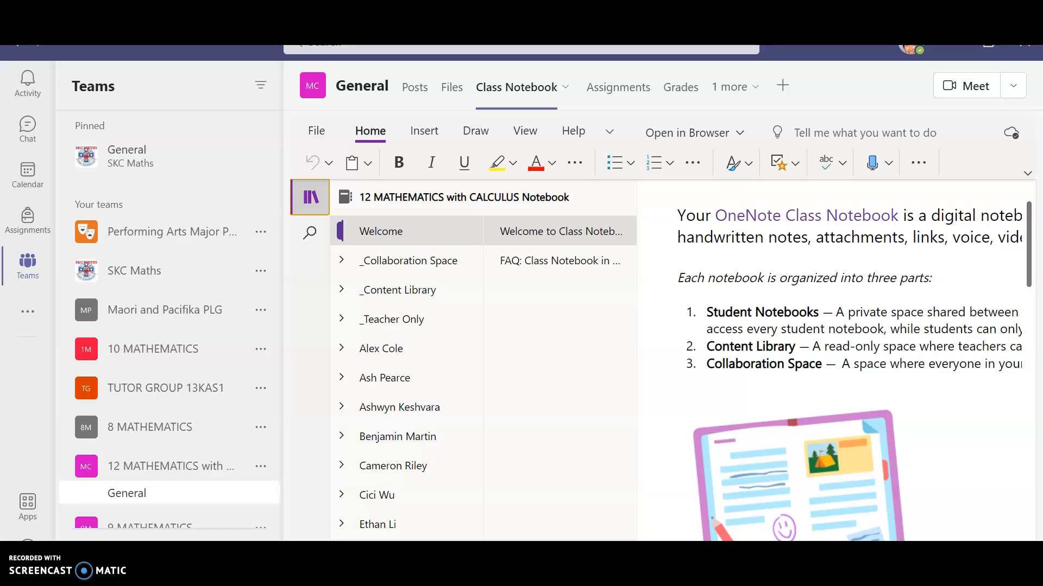
click(742, 134)
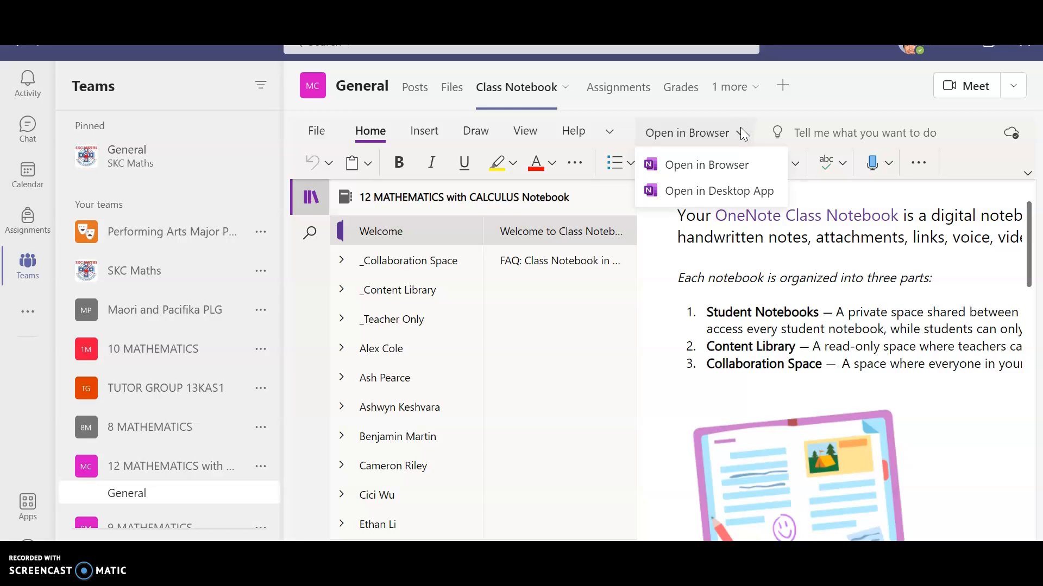
click(733, 192)
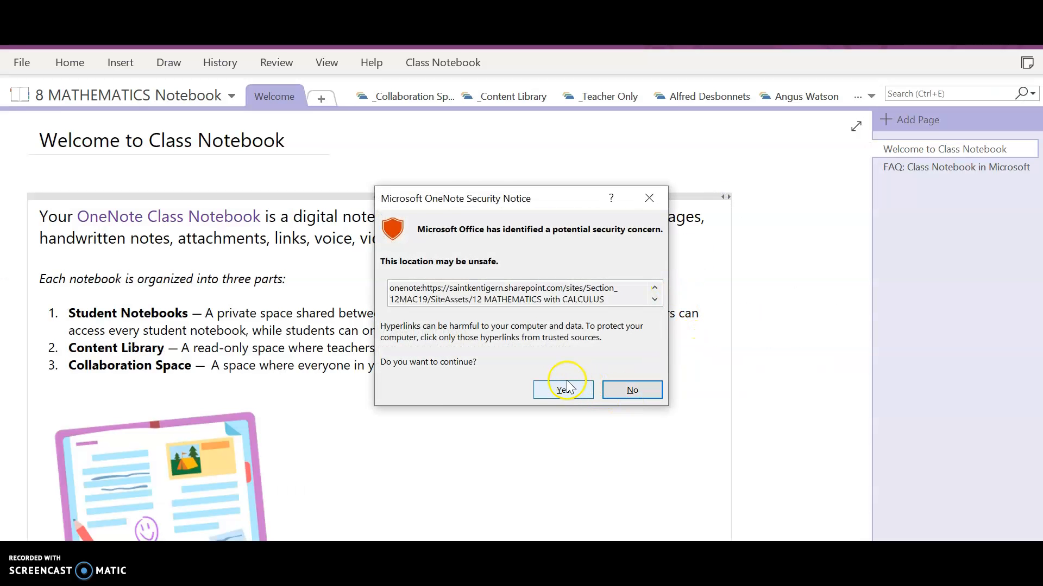
click(563, 391)
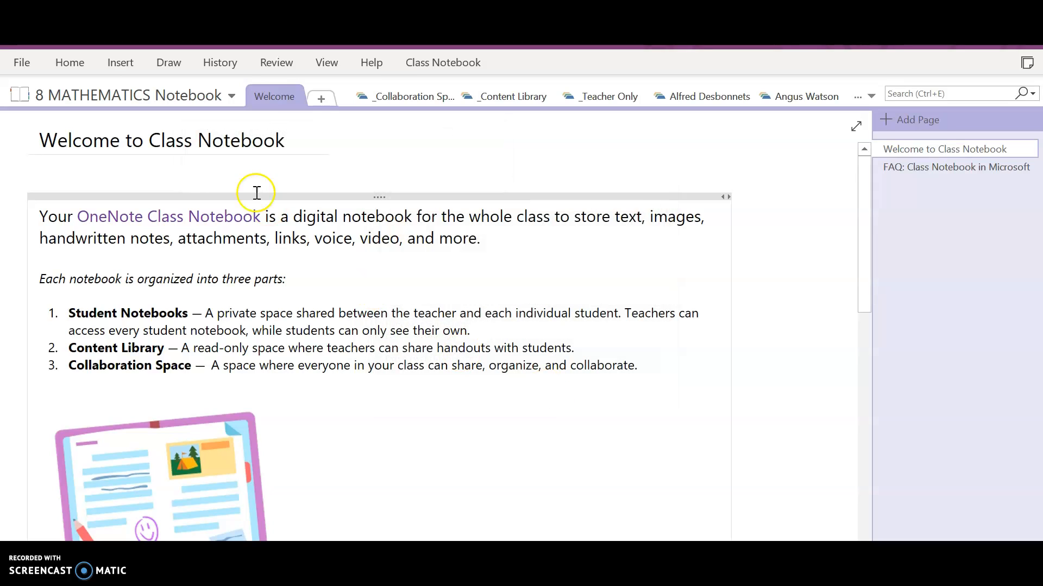
click(240, 87)
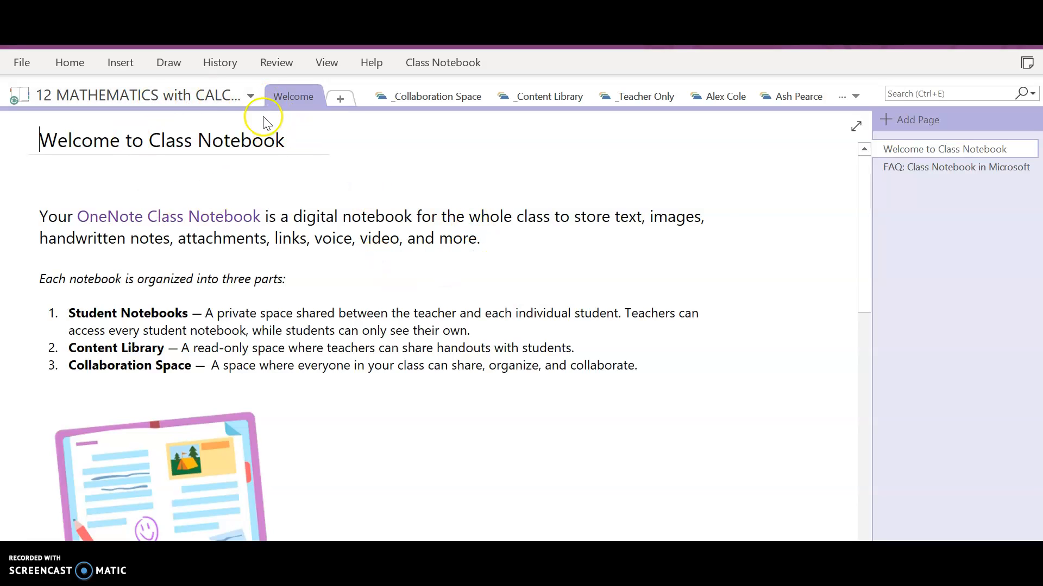
- Examine the list of open notebooks and the options available for the 8 MATHEMATICS Notebook
click(249, 95)
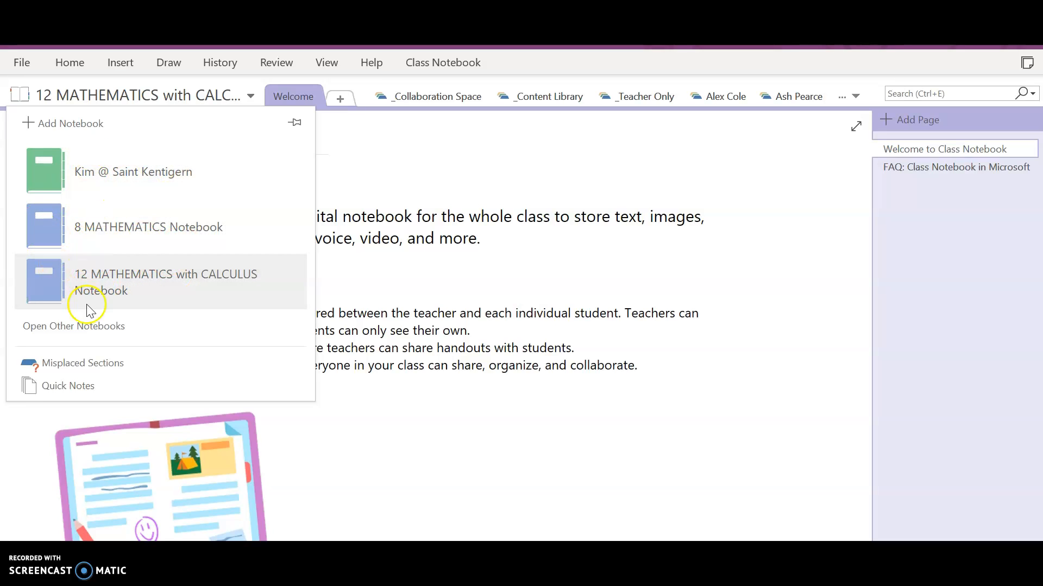
right_click(124, 231)
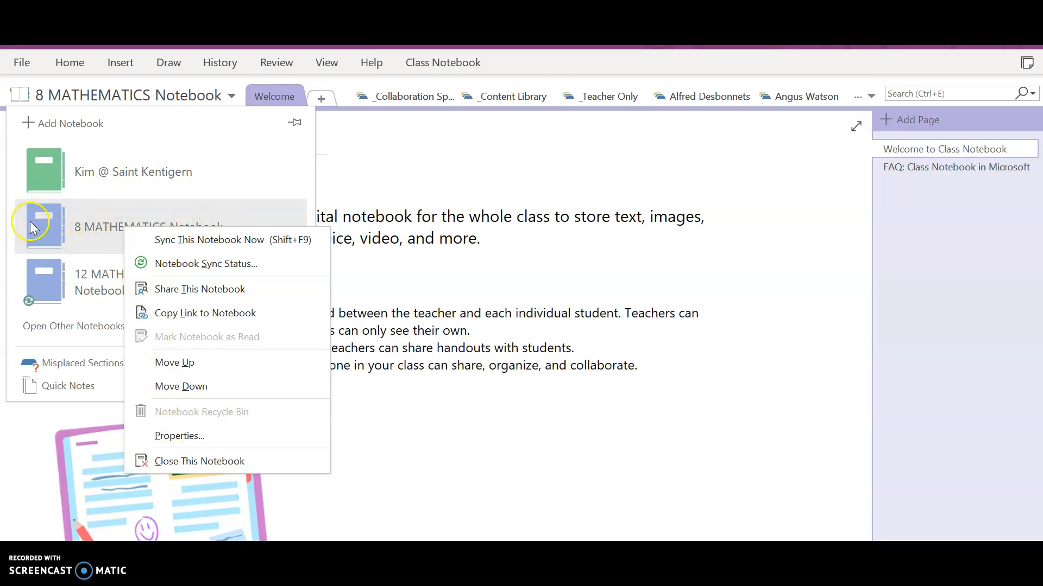
click(467, 262)
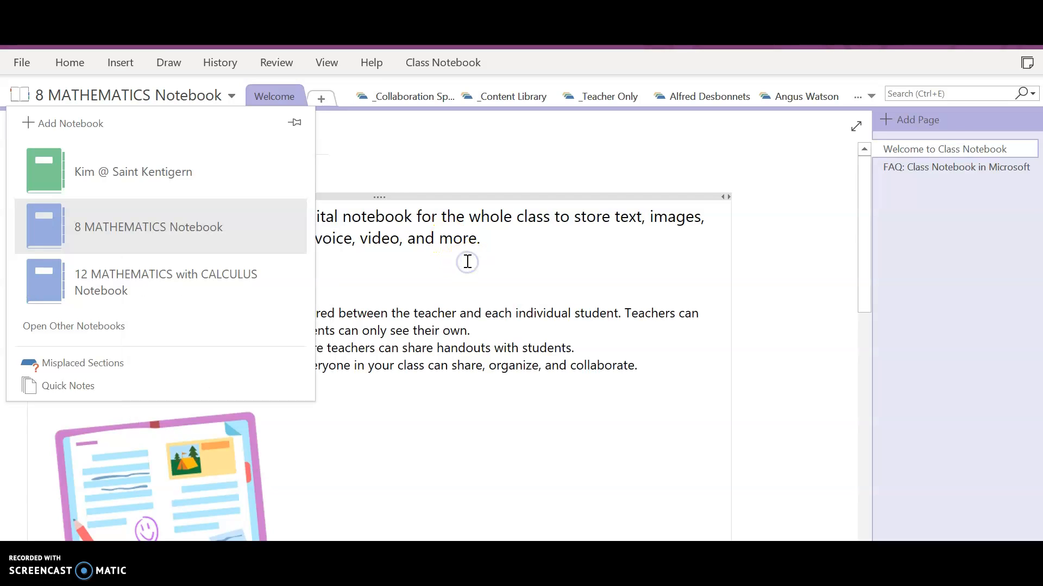
- Switch to the 12 MATHEMATICS with CALCULUS Notebook and open its Content Library section group
click(149, 283)
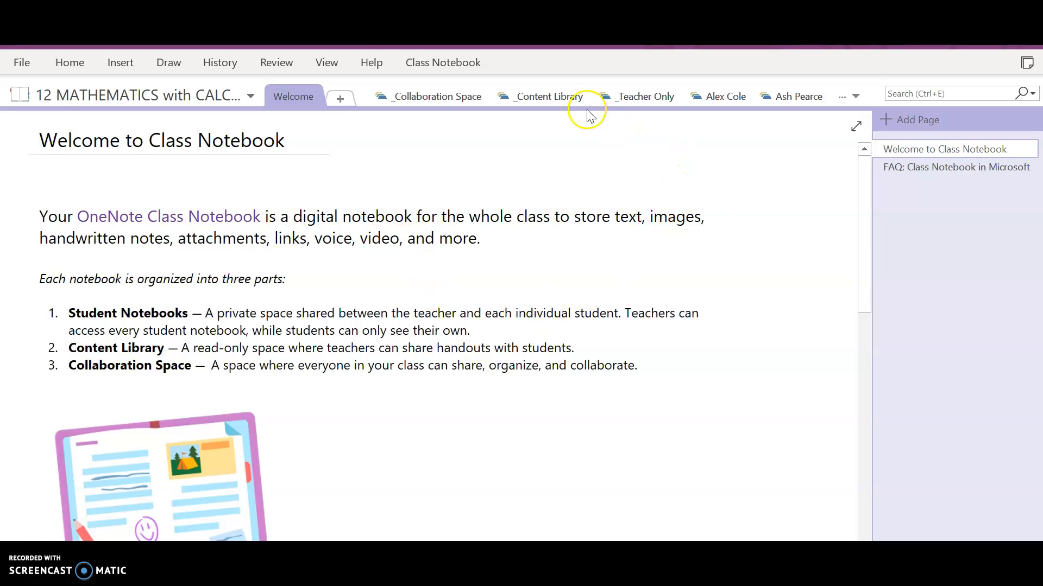
click(554, 96)
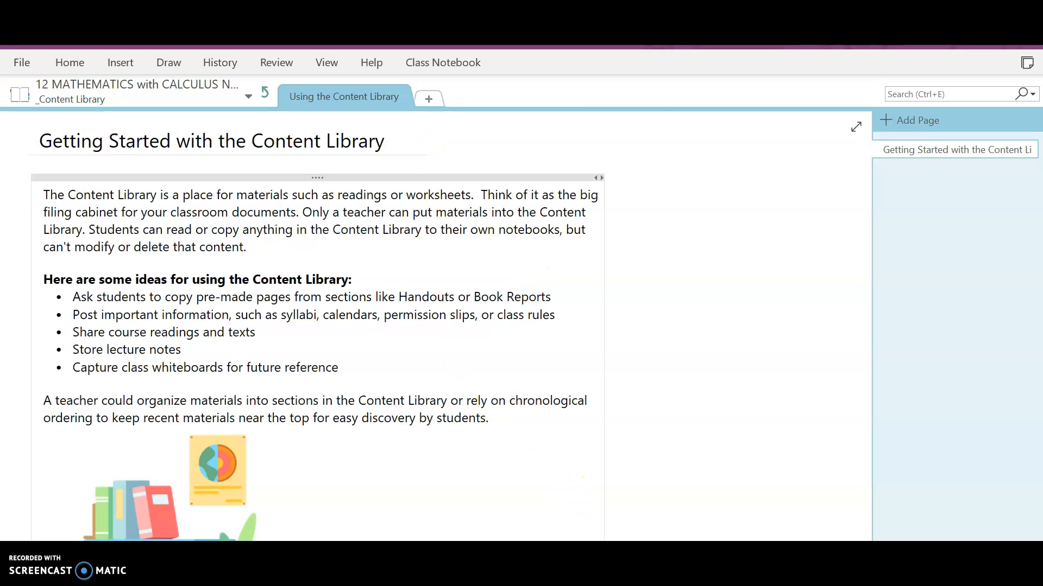
right_click(556, 568)
click(556, 567)
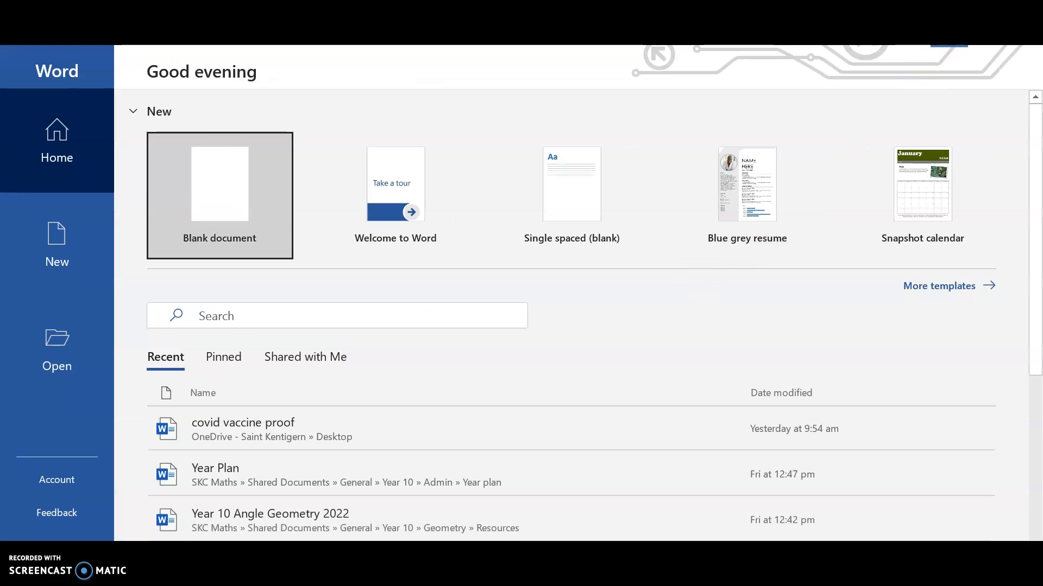
click(948, 36)
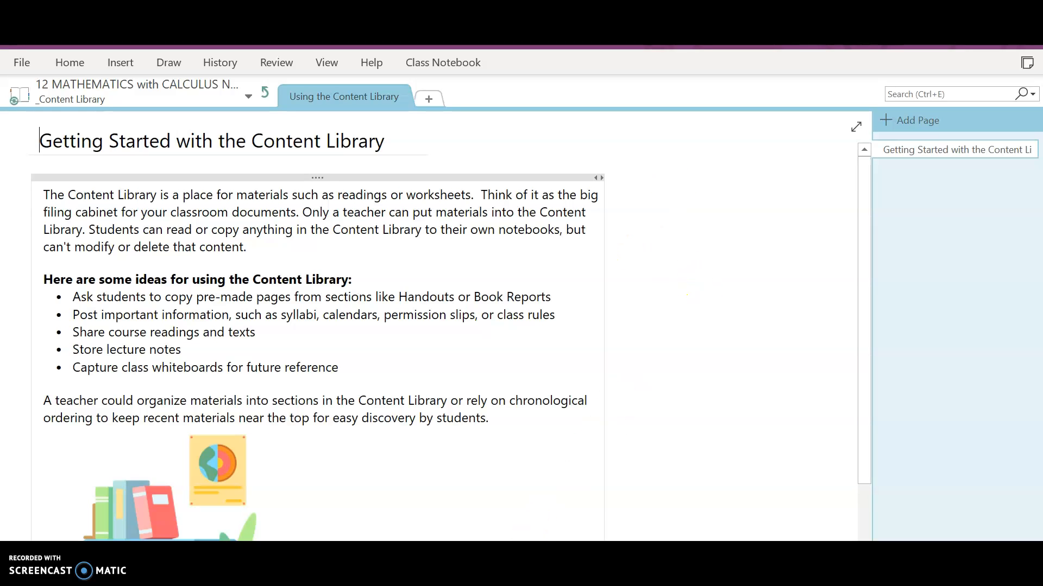
- Rename the "Using the Content Library" section to "Systems of Equations"
click(322, 95)
click(356, 96)
click(375, 96)
double_click(376, 96)
text(Systems of Equations)
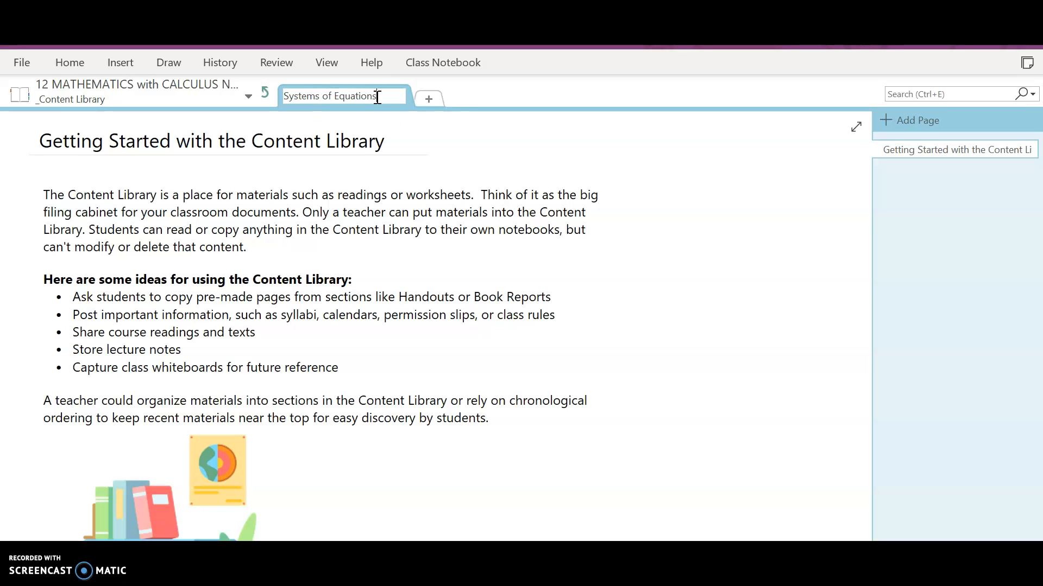
key(Return)
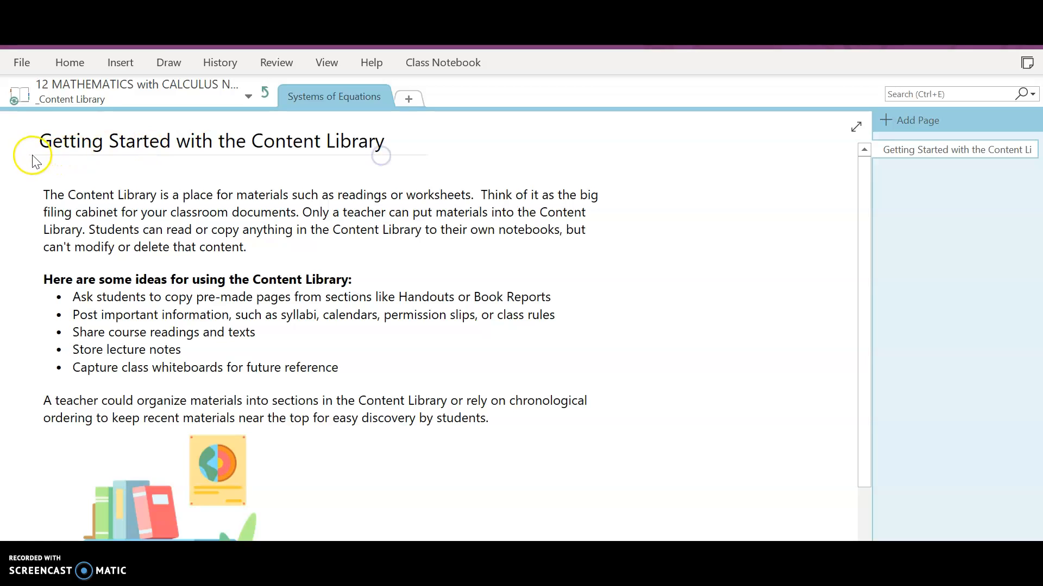
- Delete the introductory text and picture from the "Getting Started with the Content Library" page
drag(31, 139, 259, 305)
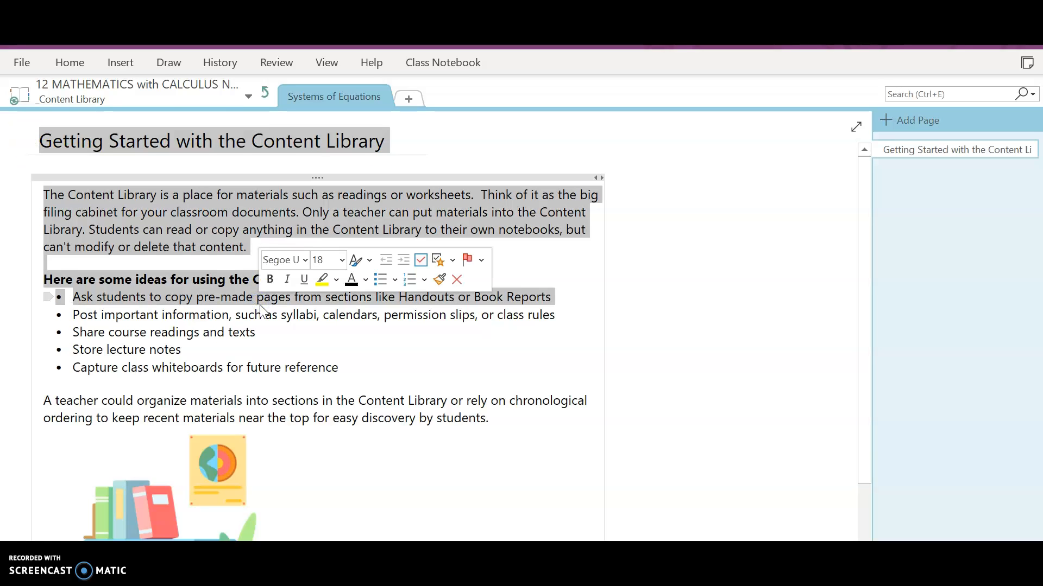
key(ctrl+a)
key(Delete)
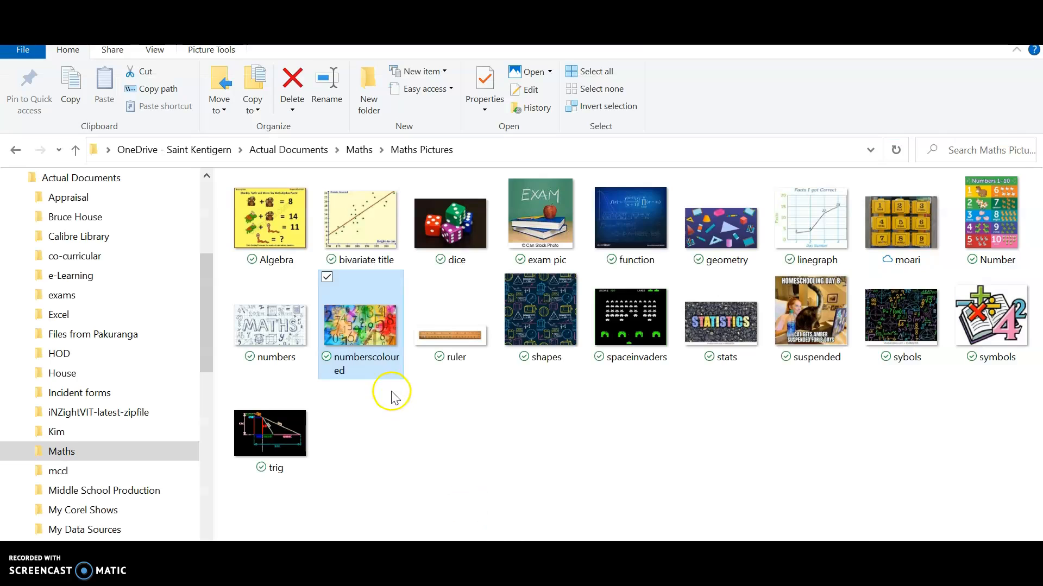
- Switch to File Explorer and open the Systems of Equations folder in Actual Documents > Maths > Senior maths > 12MAC
click(67, 183)
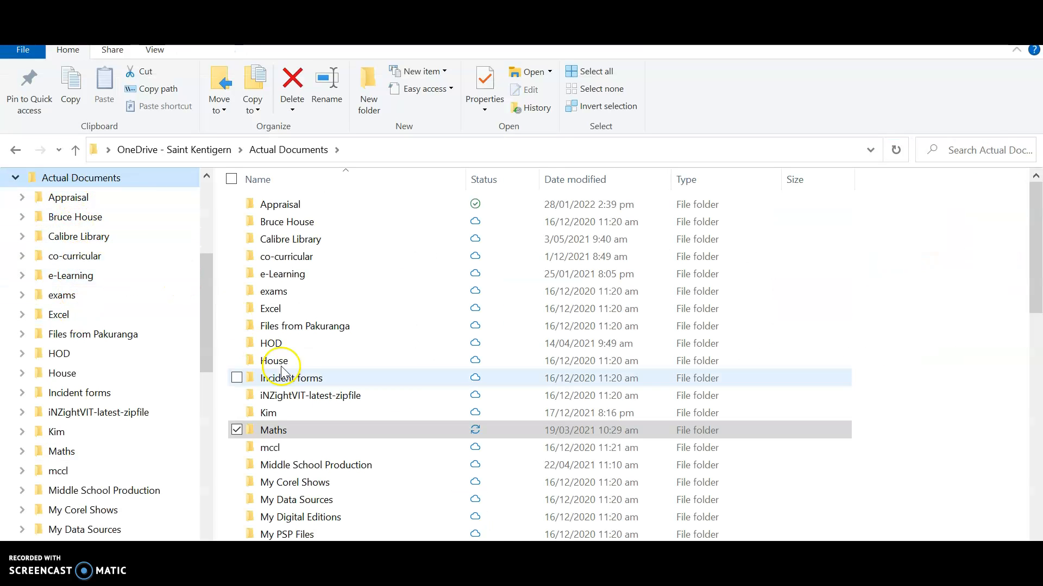
double_click(273, 431)
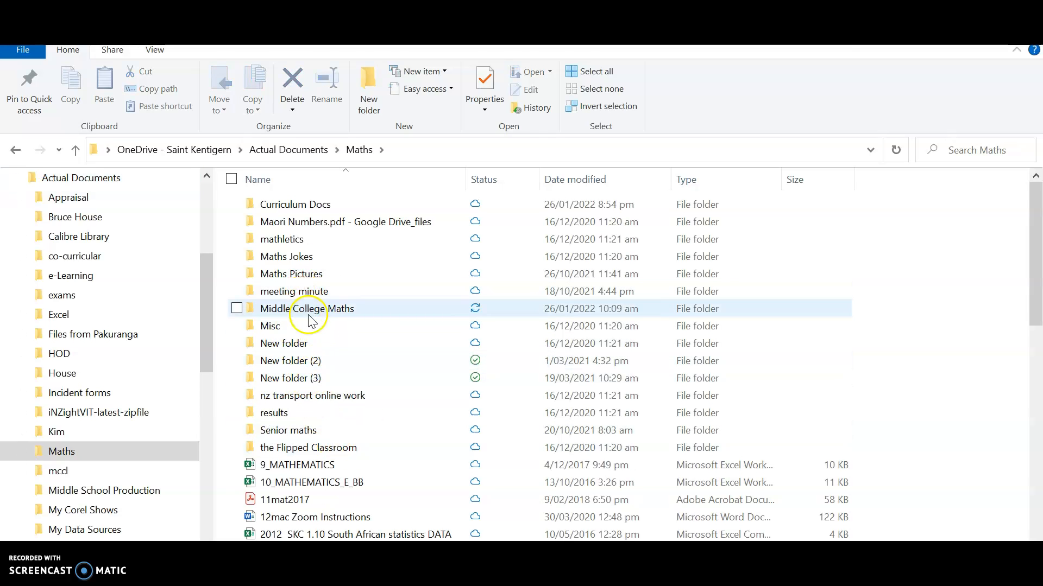
double_click(311, 431)
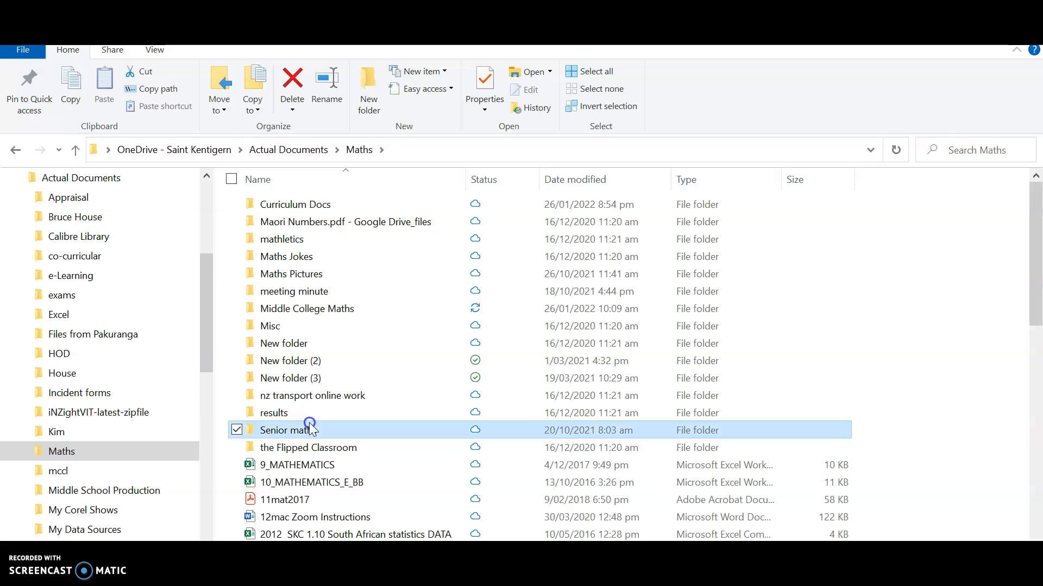
double_click(285, 223)
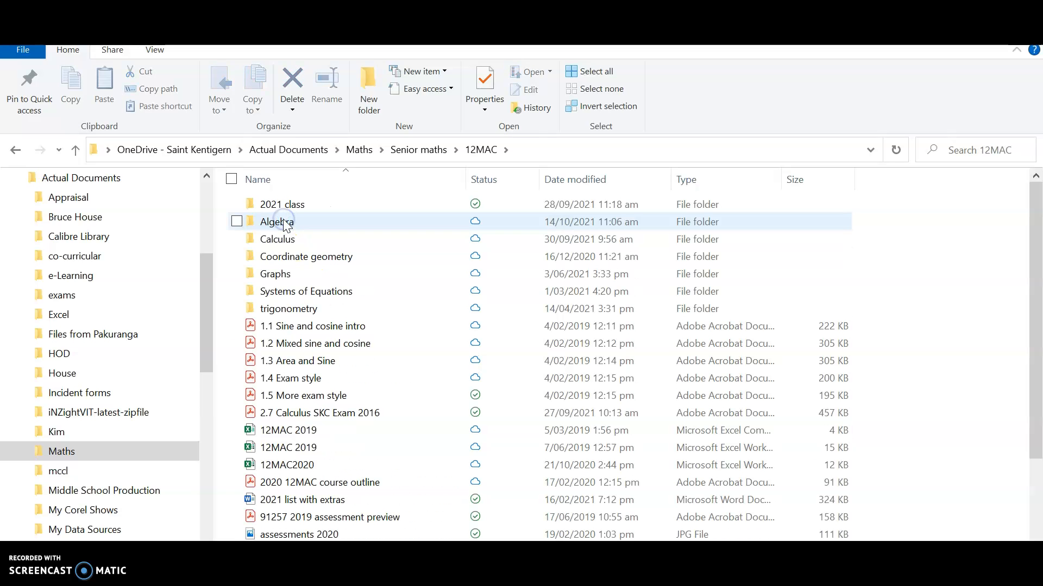
double_click(302, 293)
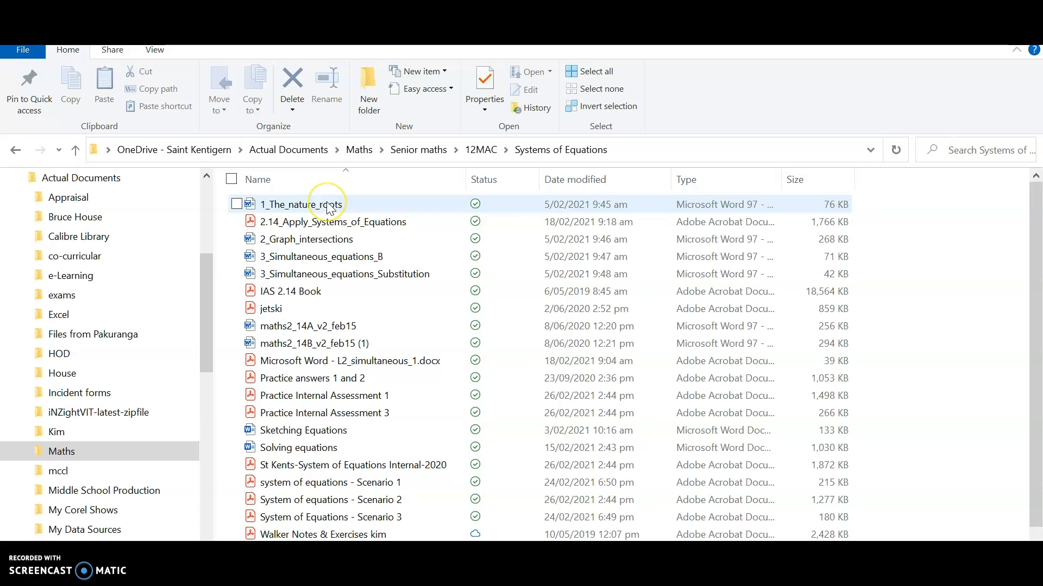
click(330, 223)
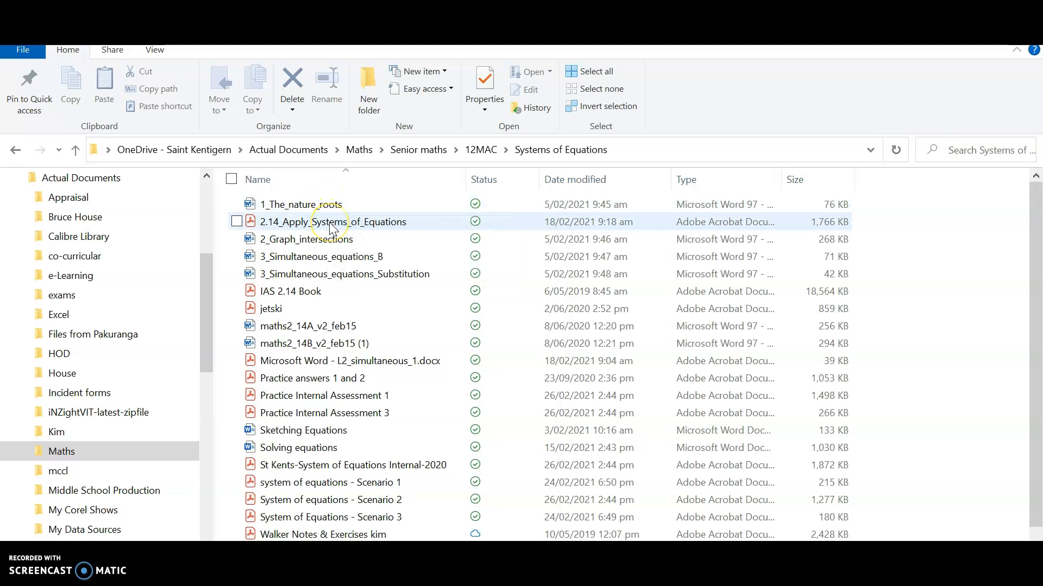
- Try to insert IAS 2.14 Book from the folder into the OneNote page as a printout, and cancel the insertion
drag(296, 299, 394, 403)
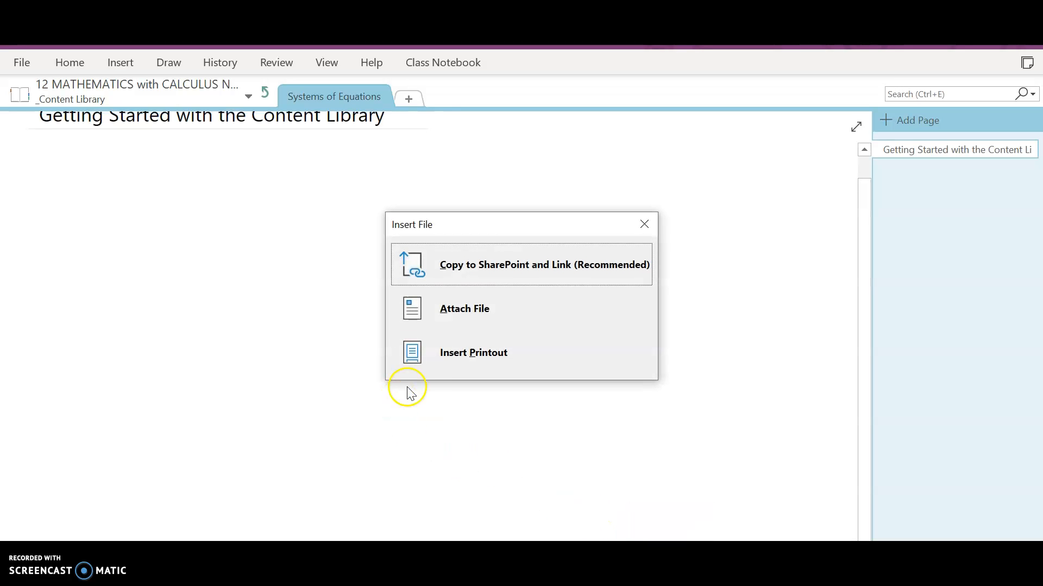
click(475, 353)
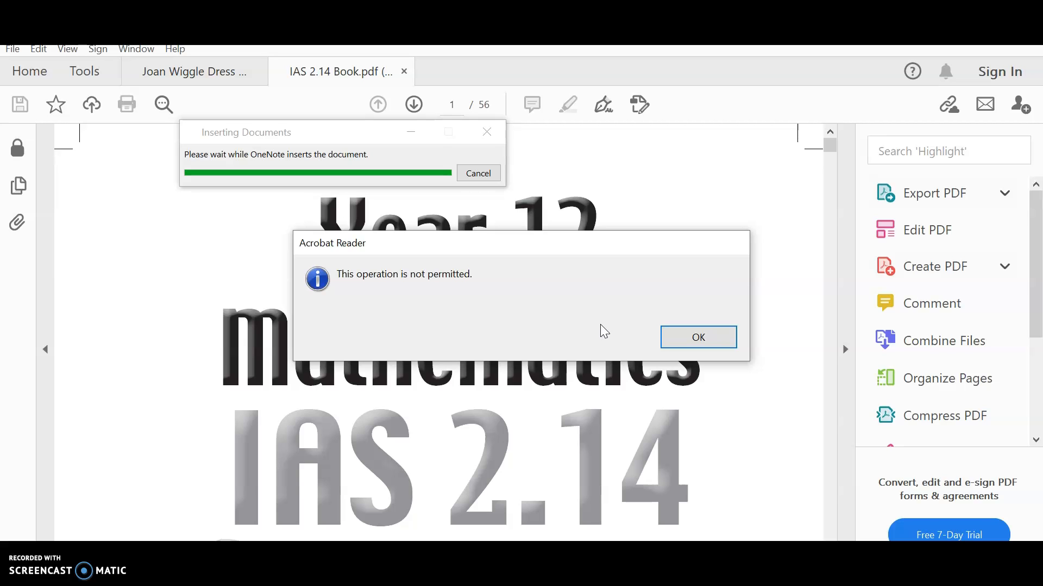
click(693, 338)
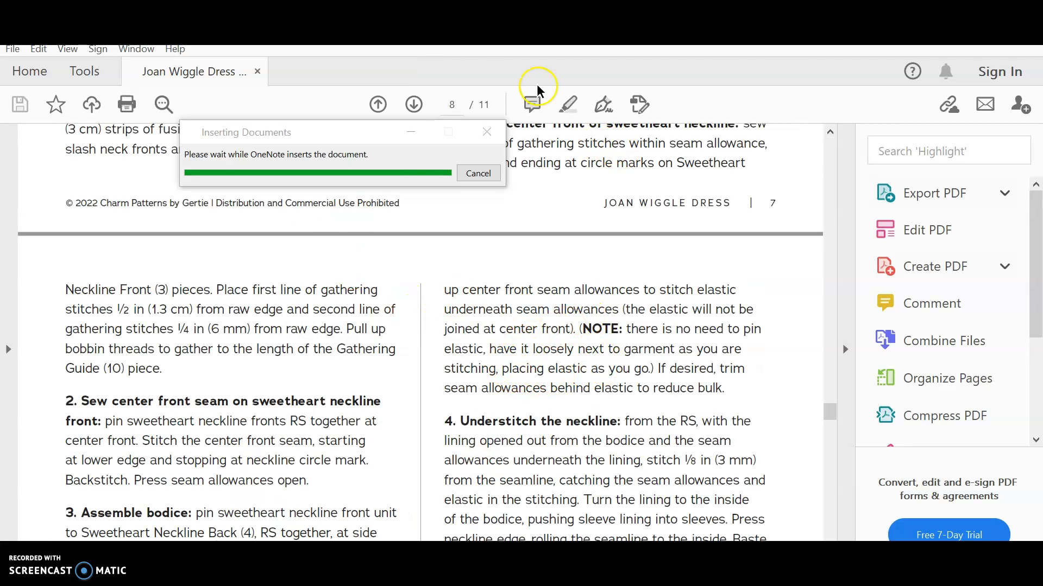
click(257, 71)
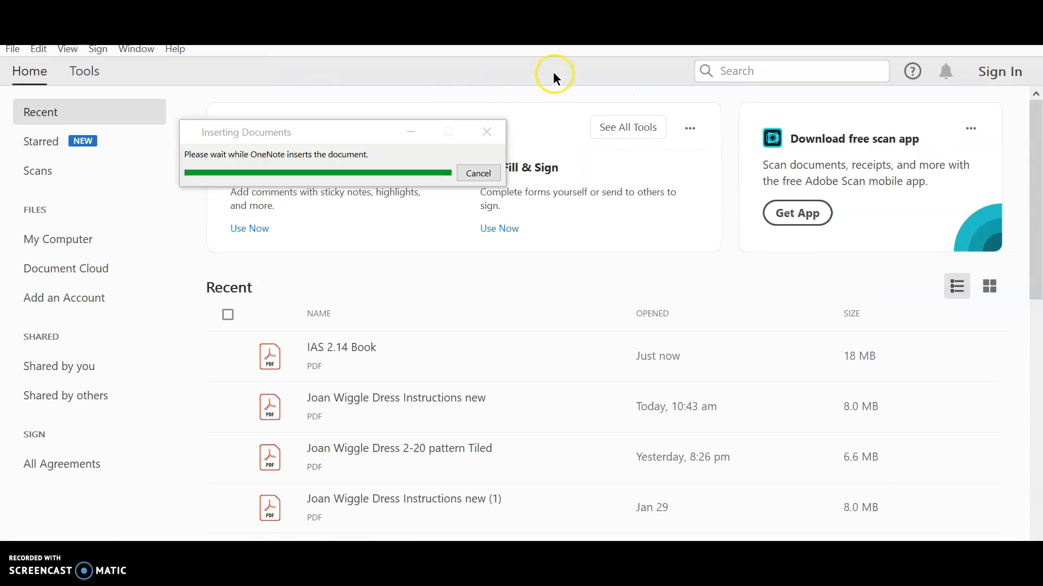
click(1024, 32)
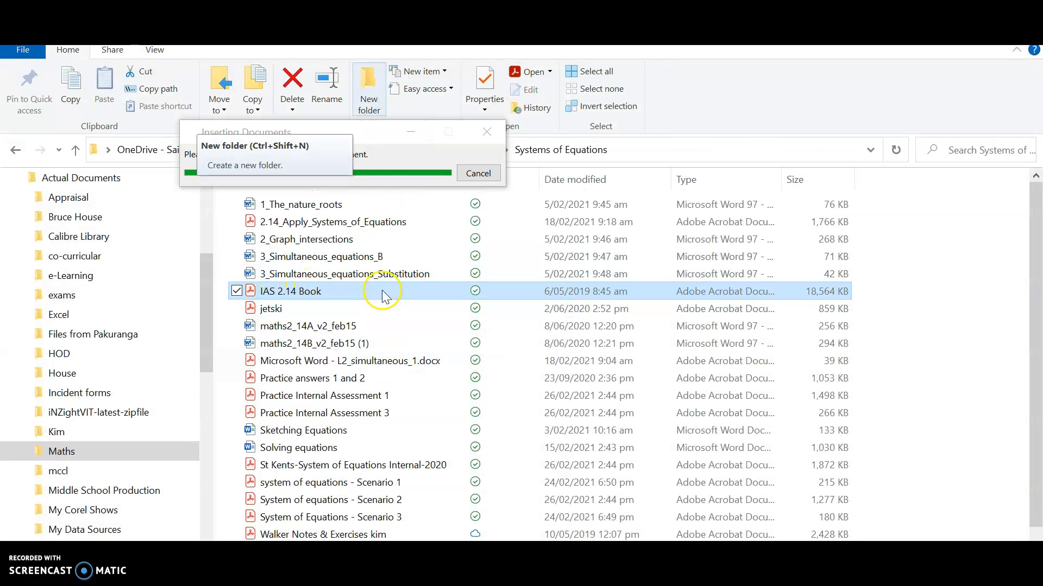
click(719, 577)
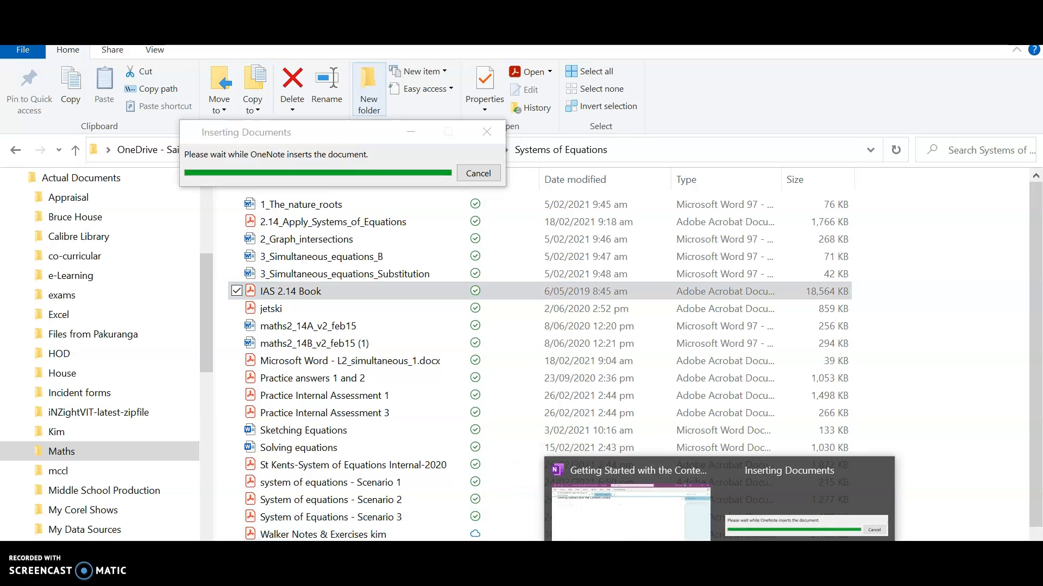
click(664, 519)
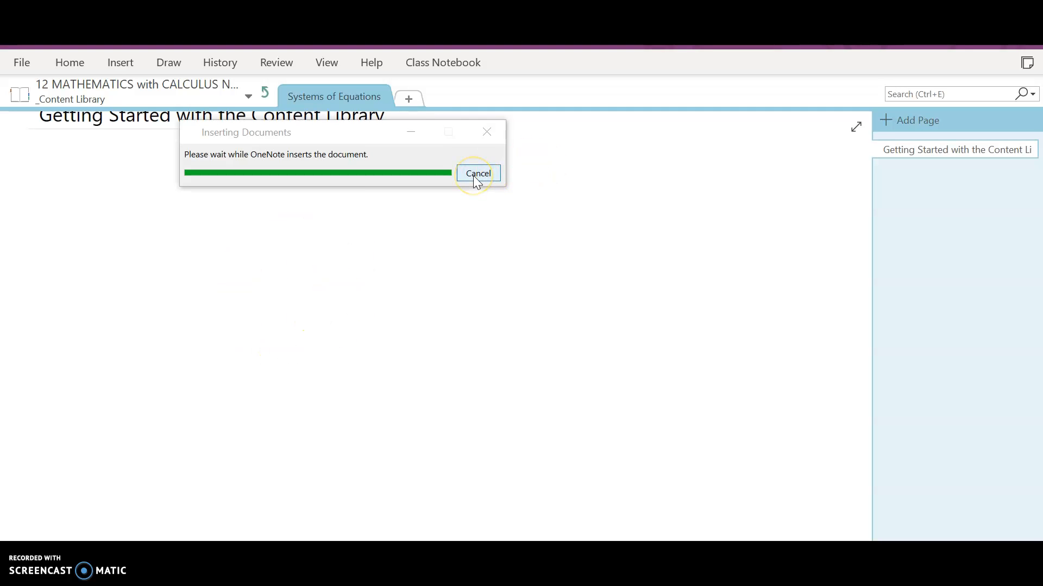
drag(320, 141, 338, 205)
click(503, 243)
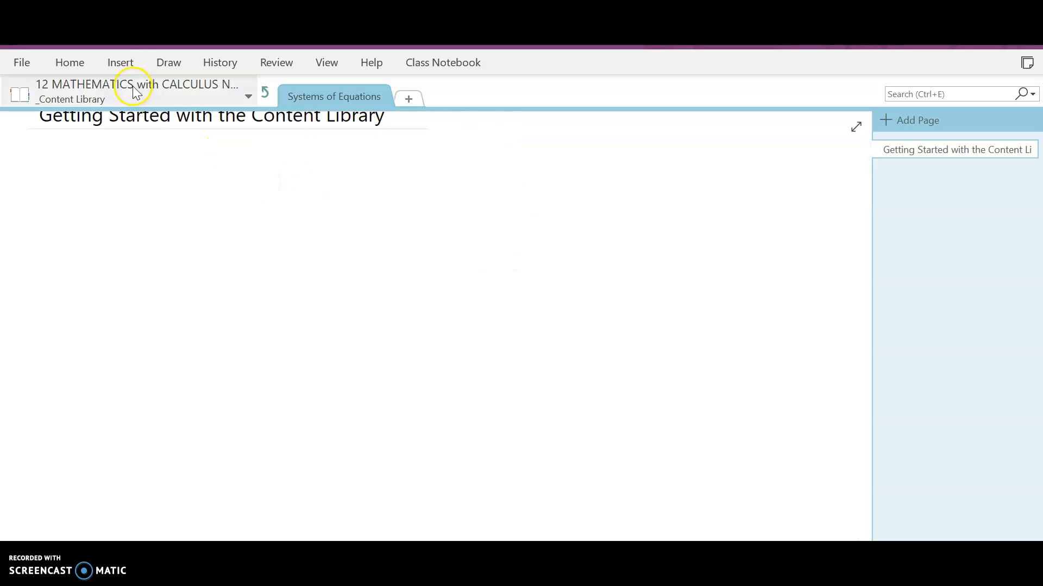
- Start inserting a file printout and browse to the Systems of Equations folder in Maths > Senior maths > 12MAC
click(121, 63)
click(121, 112)
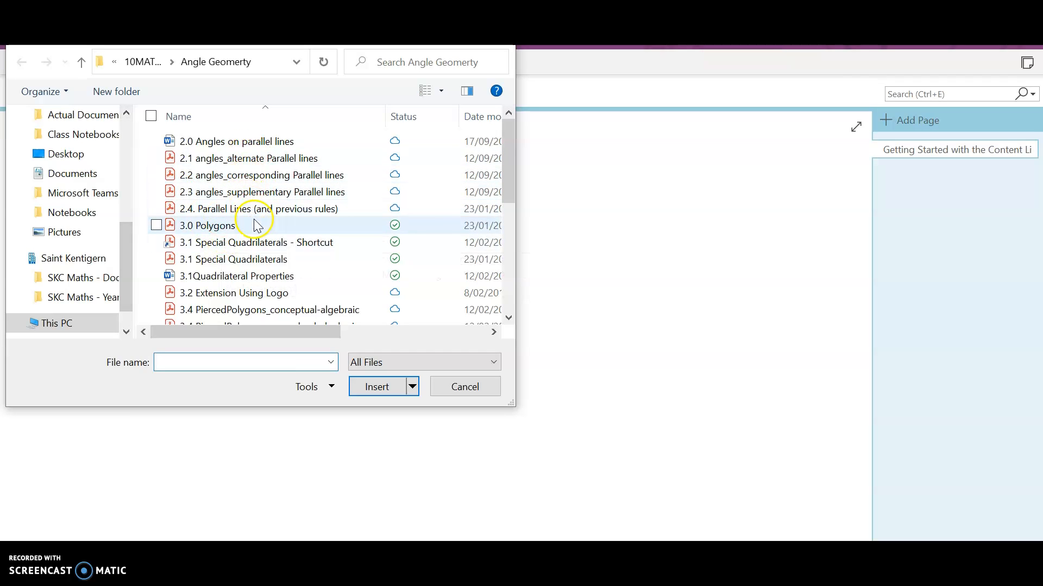
click(115, 63)
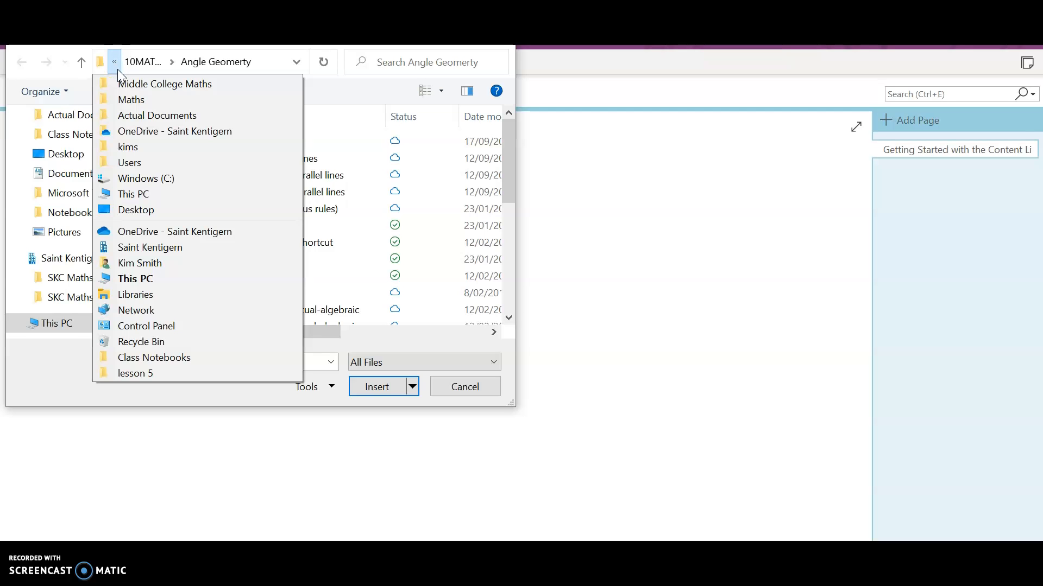
click(121, 100)
click(116, 91)
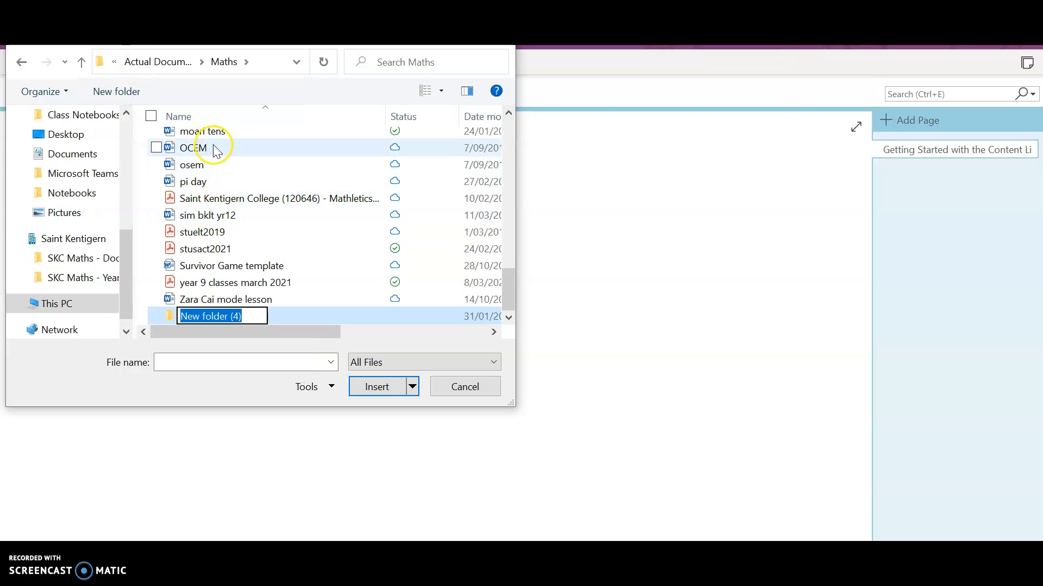
click(221, 63)
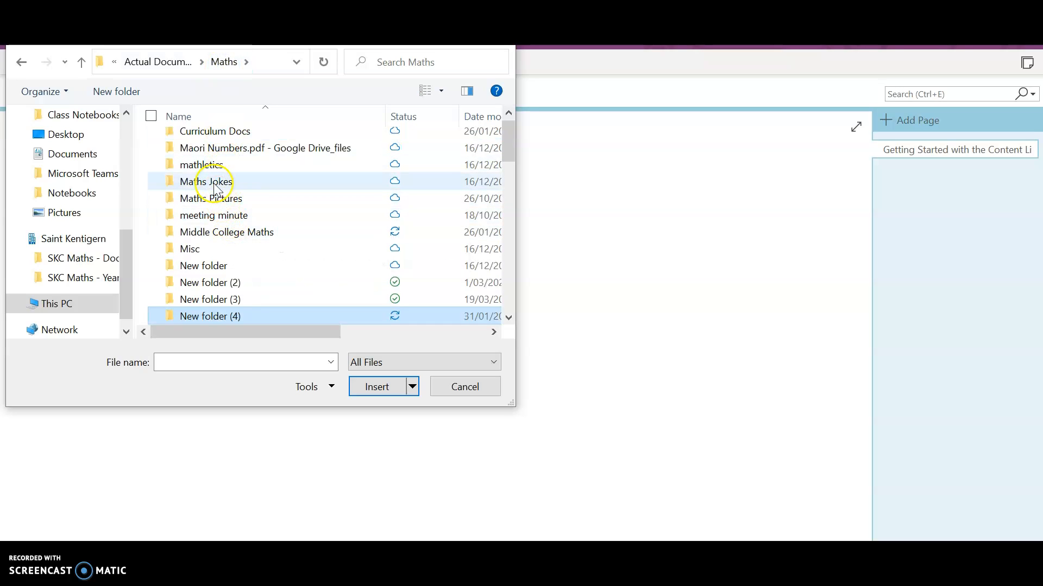
scroll(212, 170, down, 1)
scroll(216, 172, down, 1)
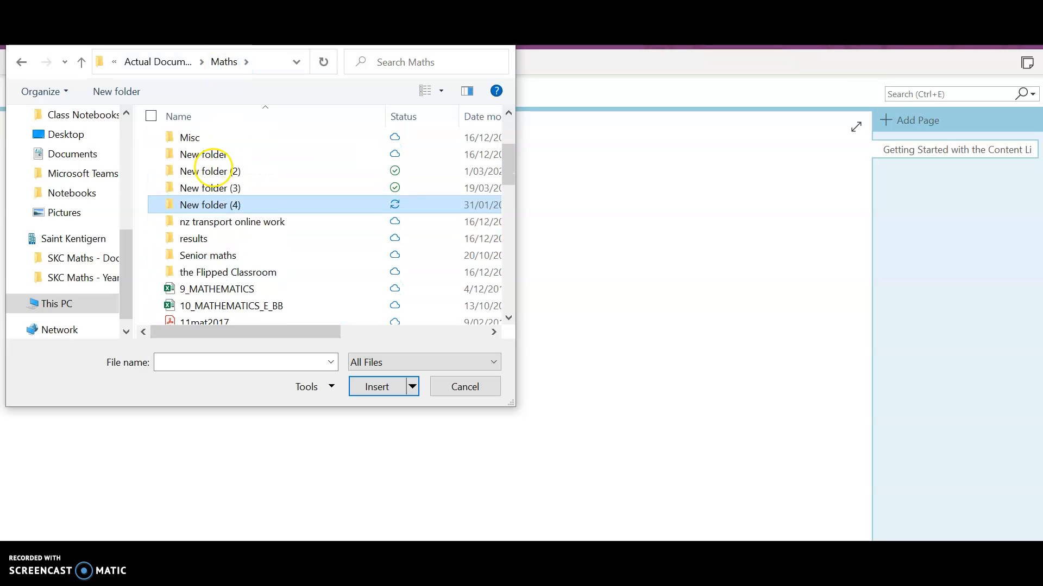
double_click(262, 250)
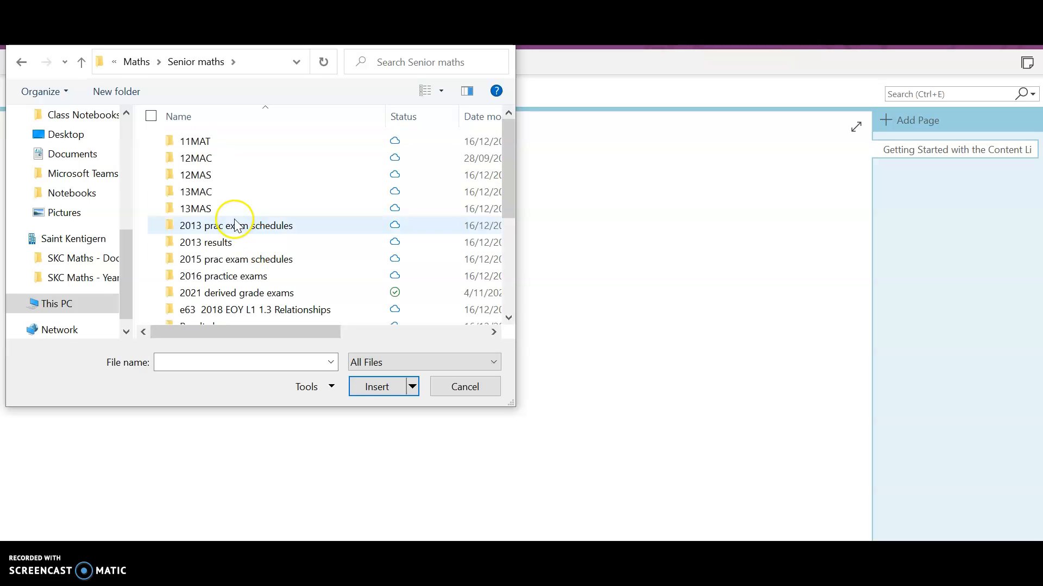
click(198, 163)
double_click(197, 163)
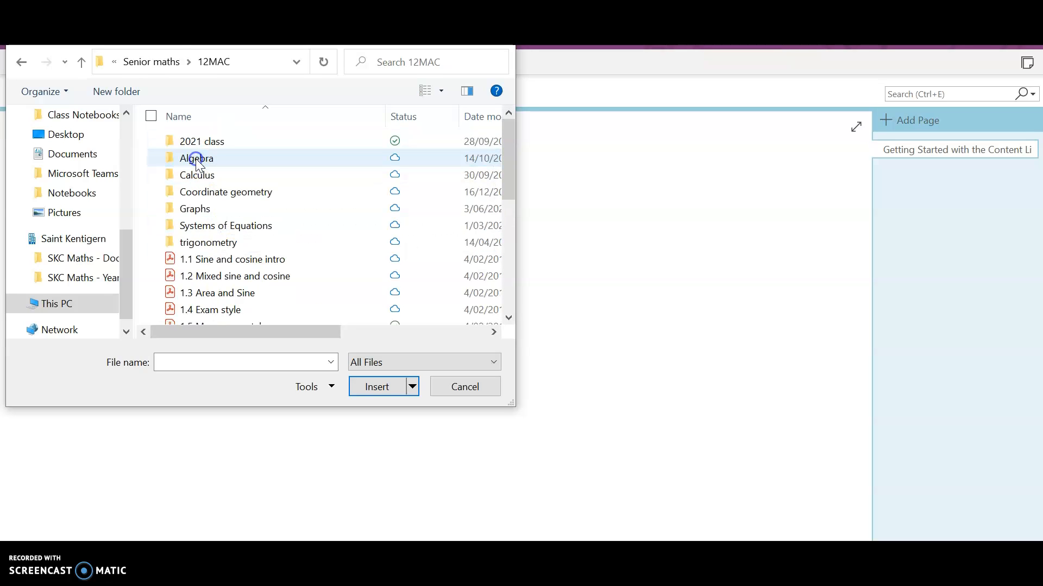
double_click(205, 231)
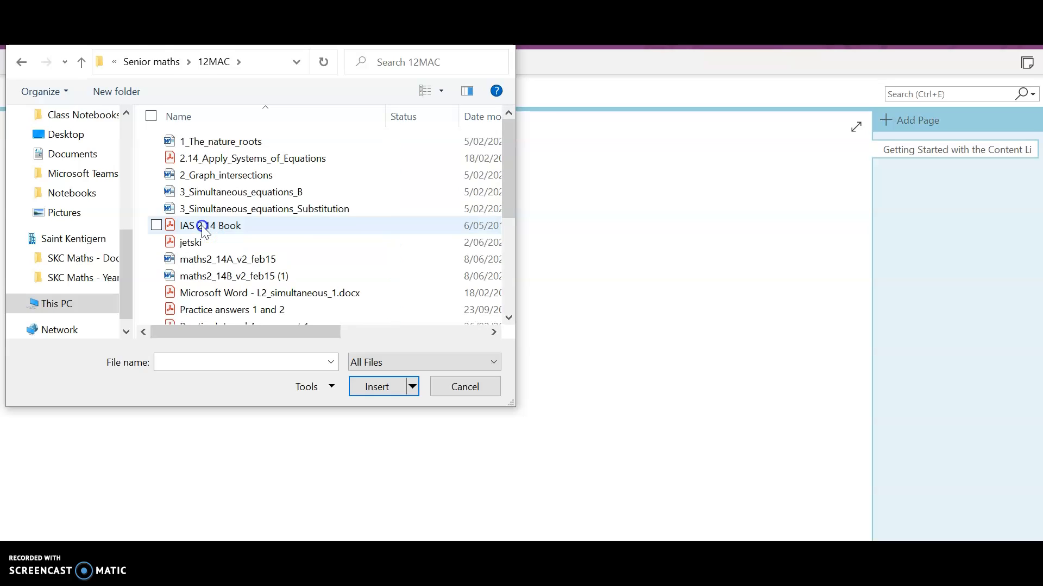
- Try again to insert the printout of IAS 2.14 Book, and cancel the document insertion
double_click(216, 226)
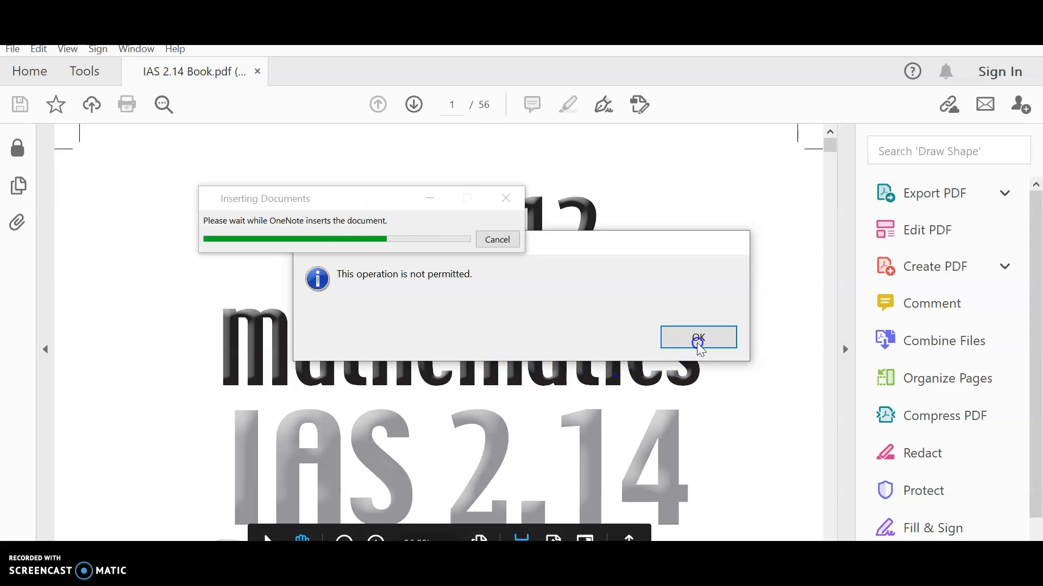
click(699, 338)
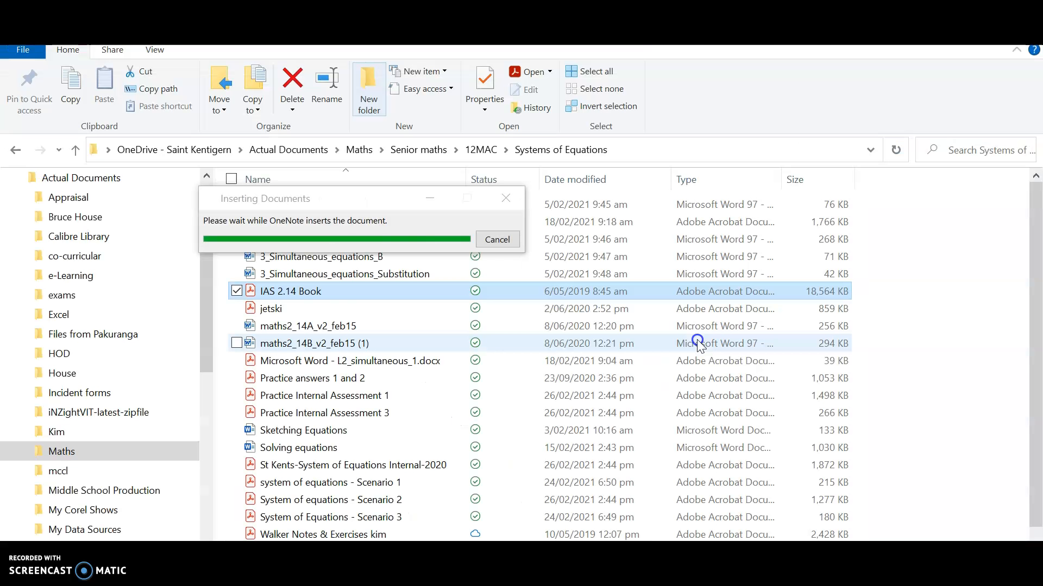
click(498, 239)
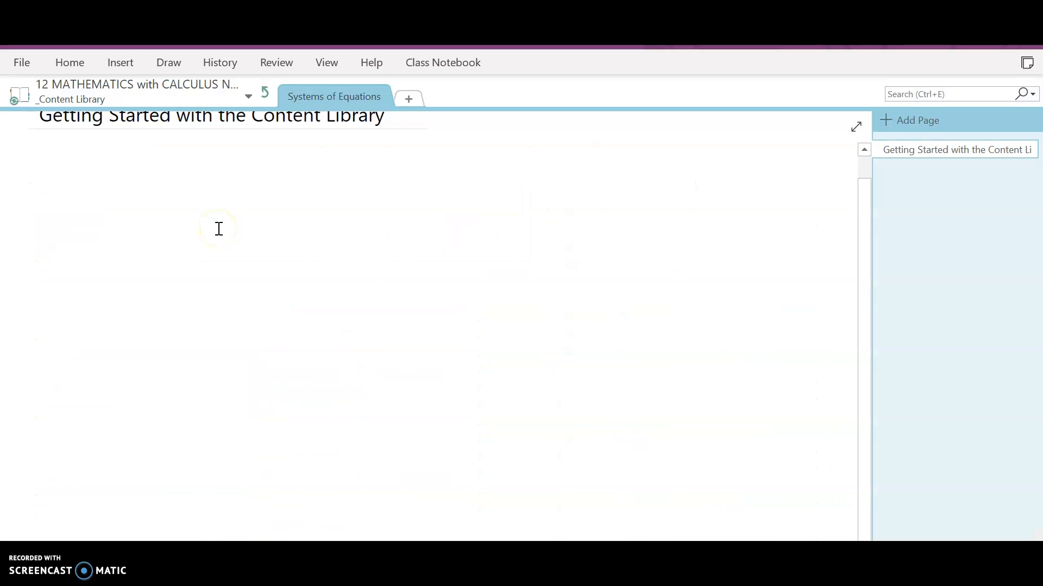
- Examine the Class Notebook tools, including the options for distributing a page to students
click(443, 63)
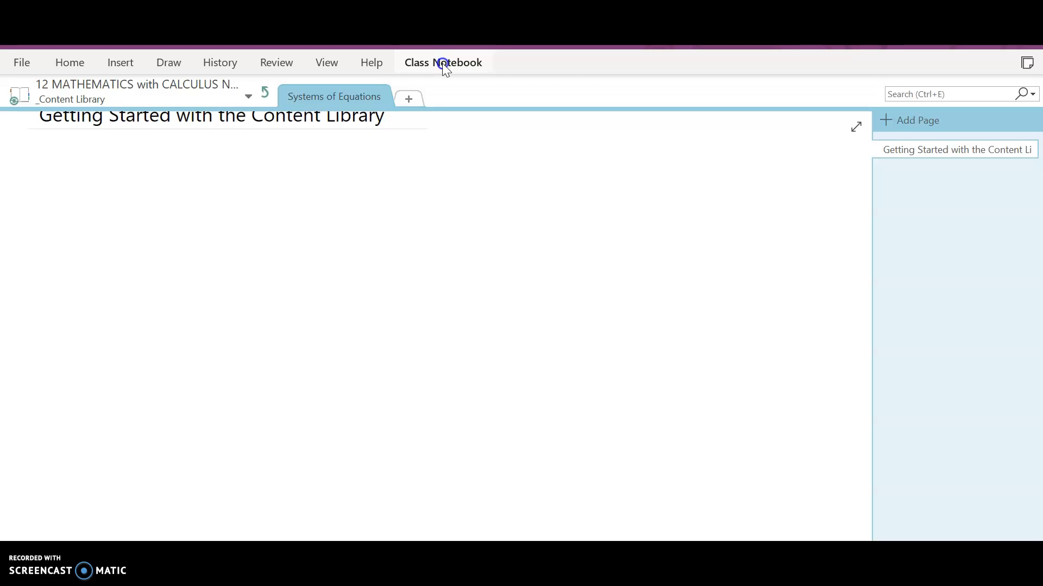
click(460, 131)
click(324, 166)
click(442, 63)
click(453, 61)
click(461, 64)
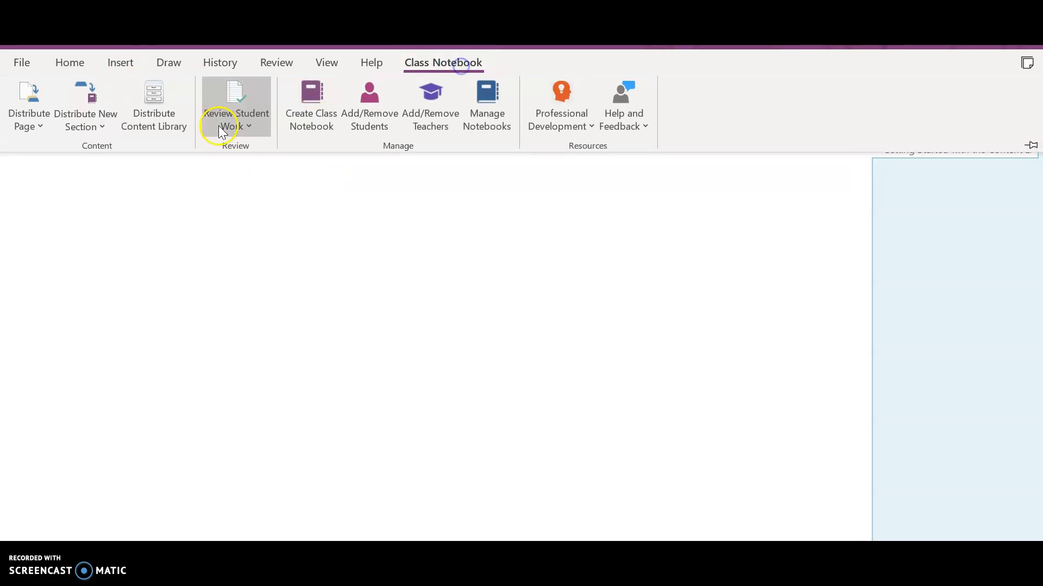
click(14, 126)
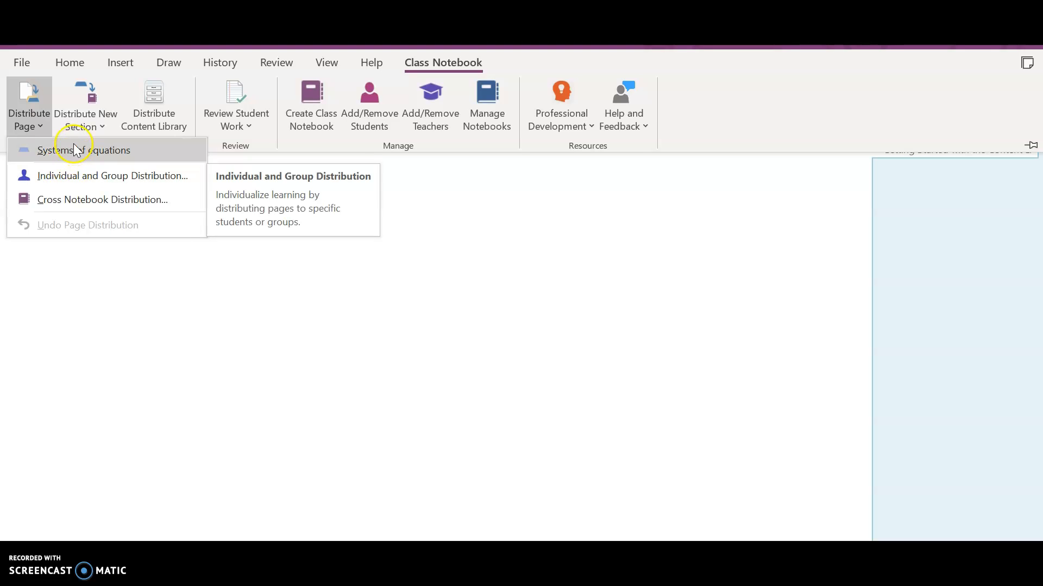
click(57, 157)
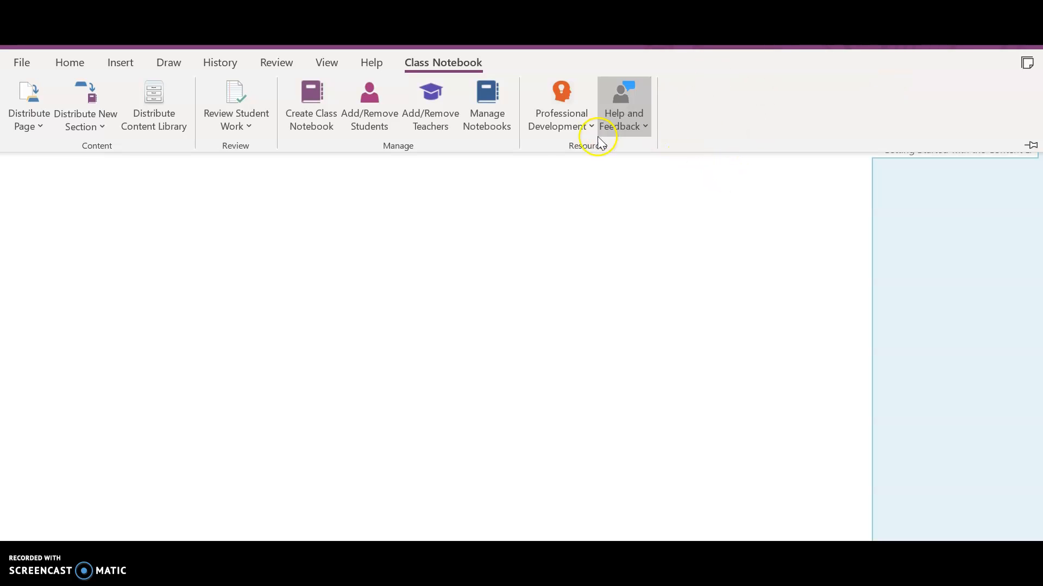
- Insert the file 1_The_nature_roots from the Systems of Equations folder as a printout on the Content Library page
click(121, 62)
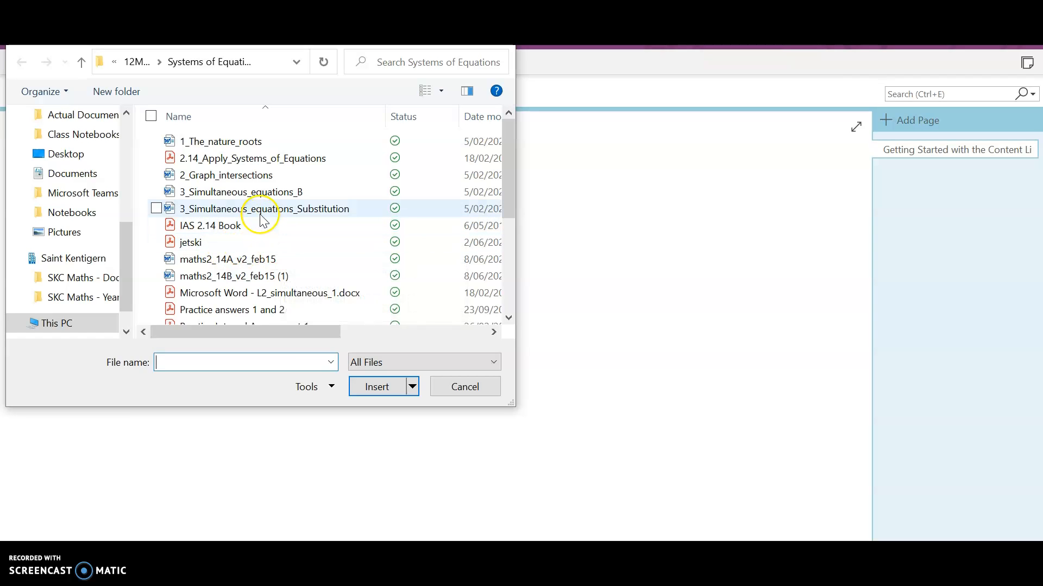
click(219, 141)
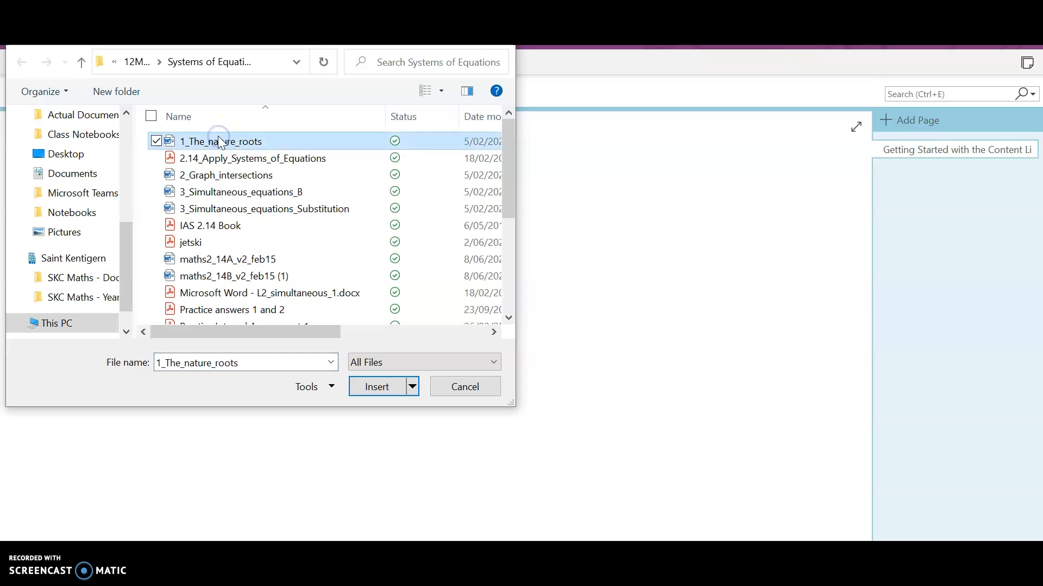
double_click(220, 142)
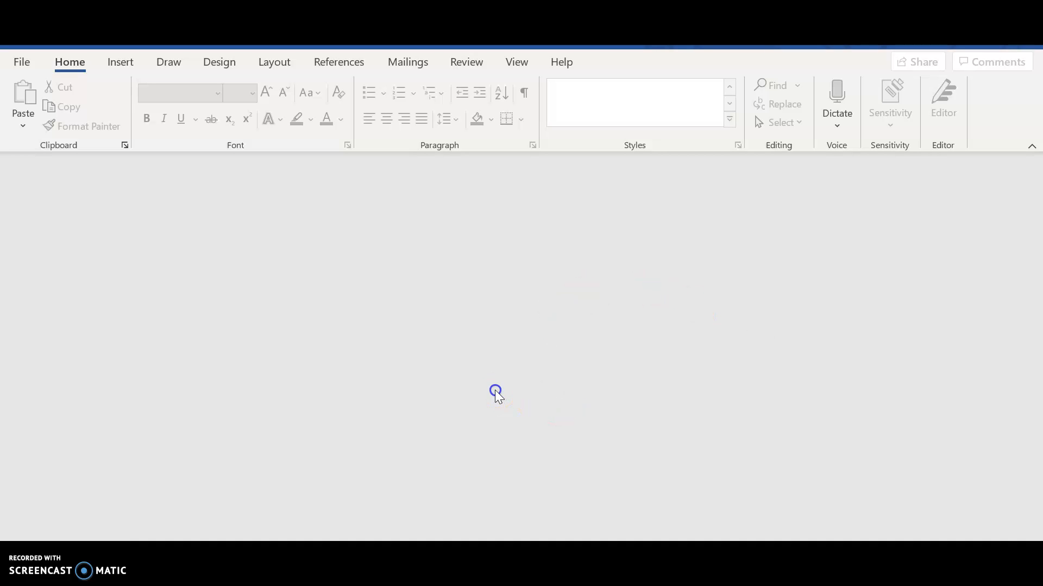
click(337, 318)
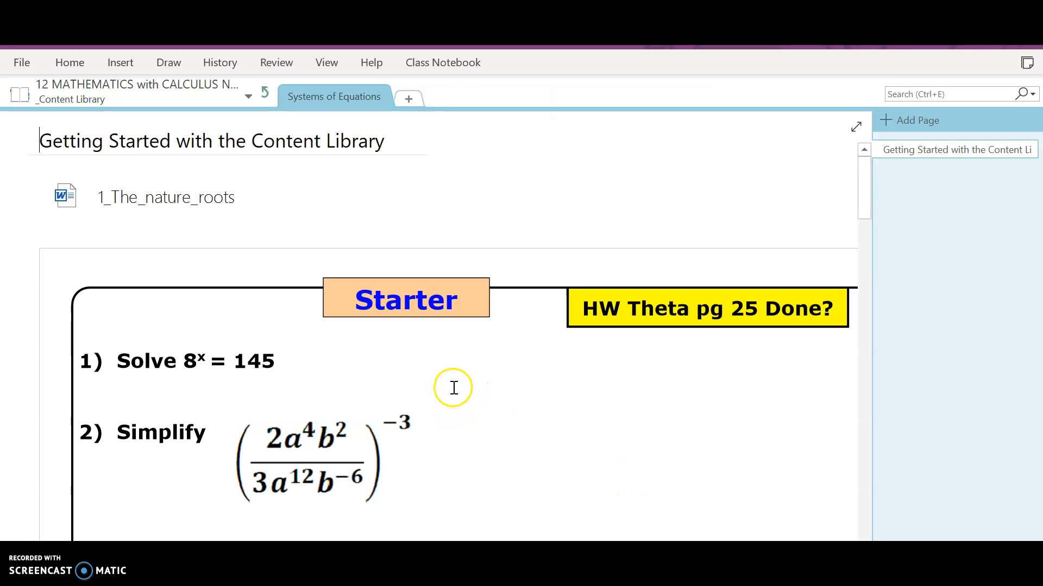
click(157, 217)
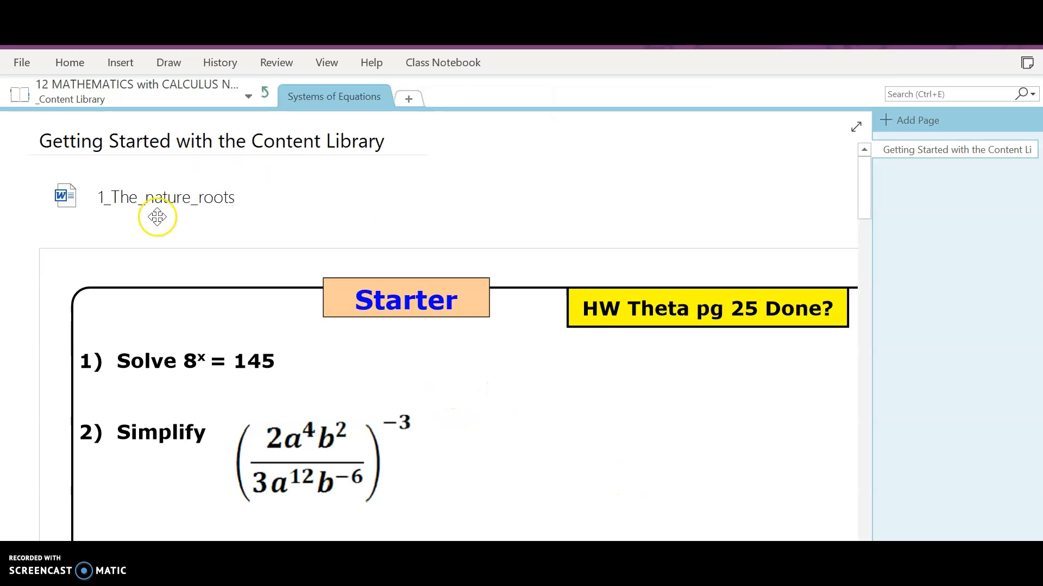
- Look over the inserted printout and distribute the page to the students' Systems of equations section, accepting the attachment notice
scroll(672, 297, down, 3)
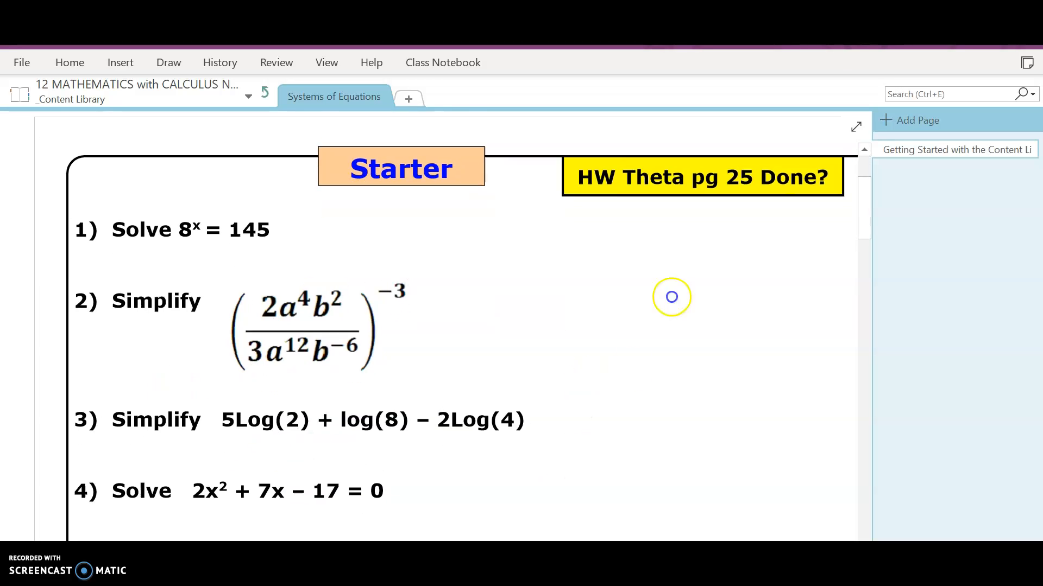
drag(672, 297, 618, 413)
drag(473, 444, 596, 295)
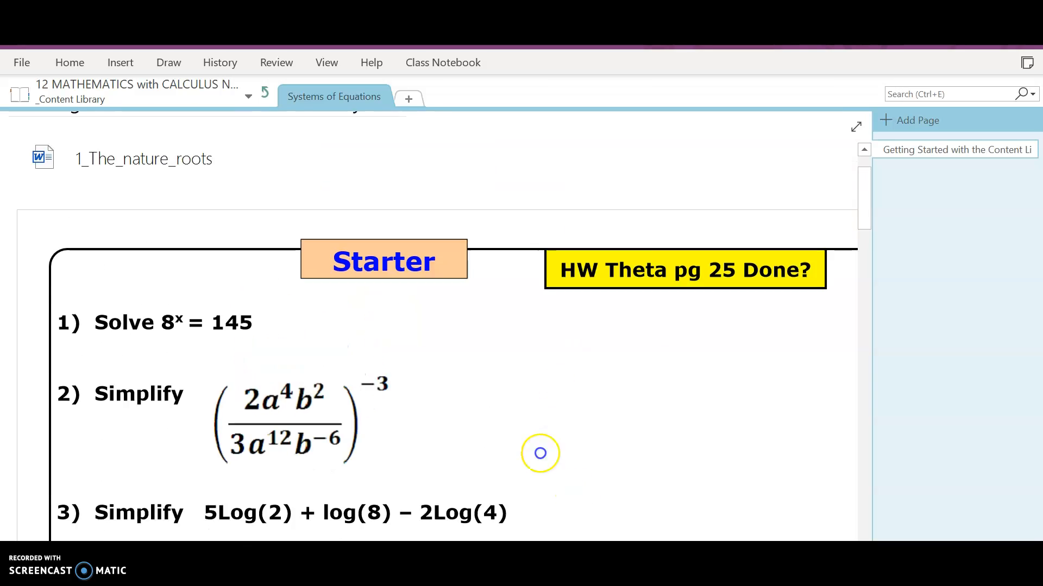
click(449, 63)
click(38, 98)
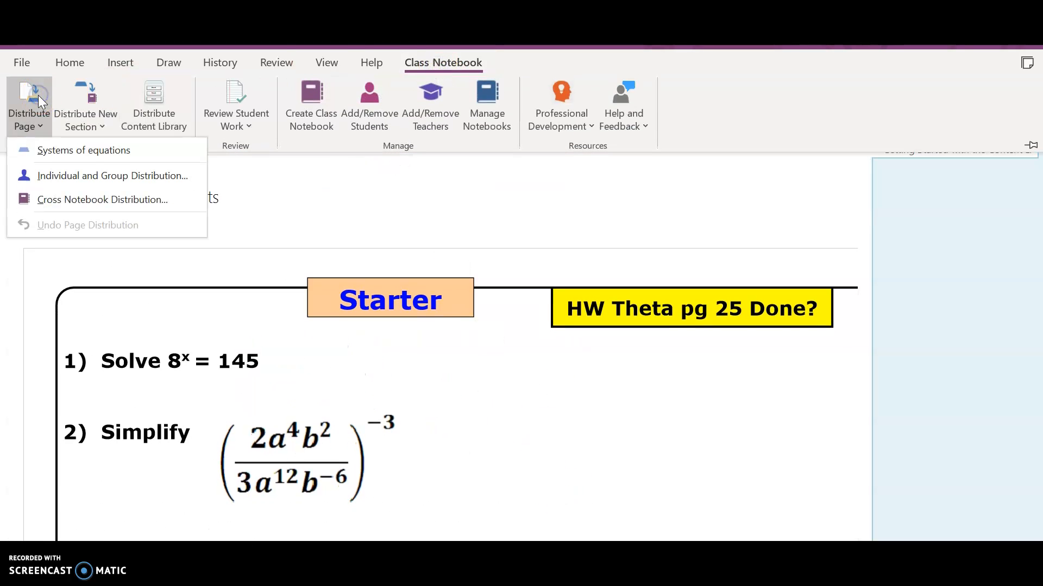
click(54, 146)
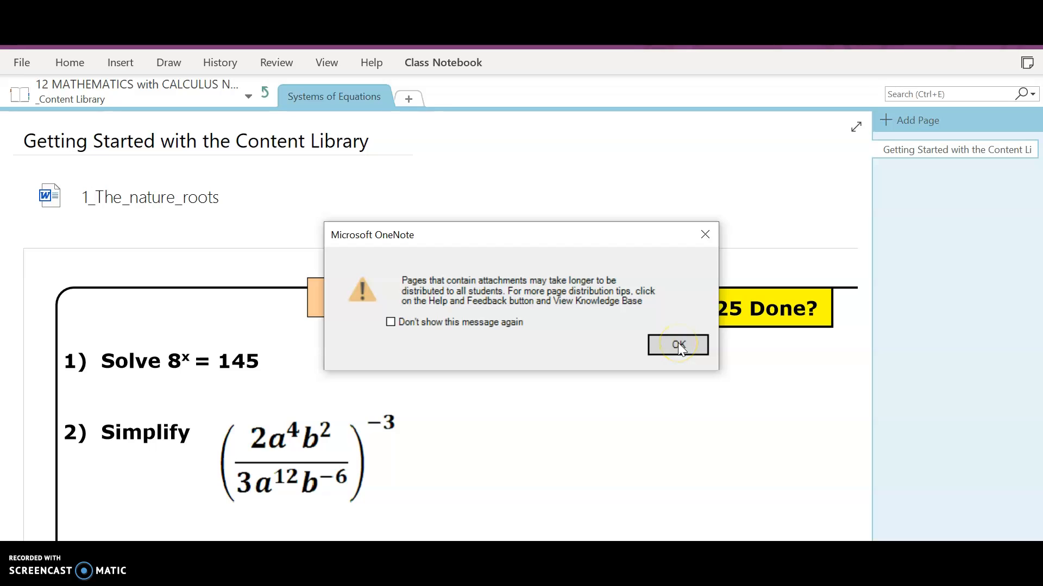
click(679, 345)
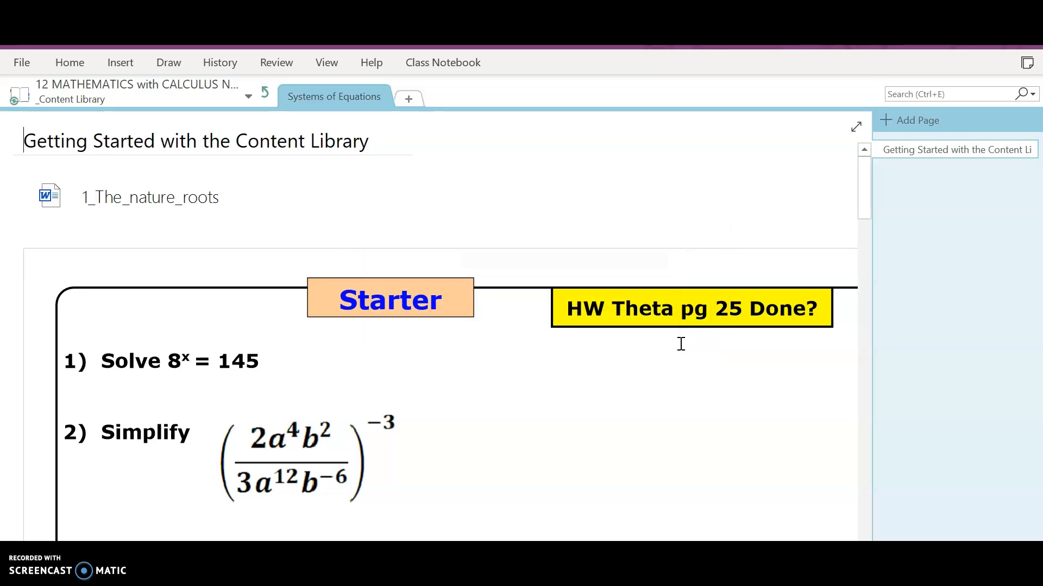
- Check the distributed Getting Started with the Content Library page in a student's Systems of equations section
click(265, 90)
click(715, 98)
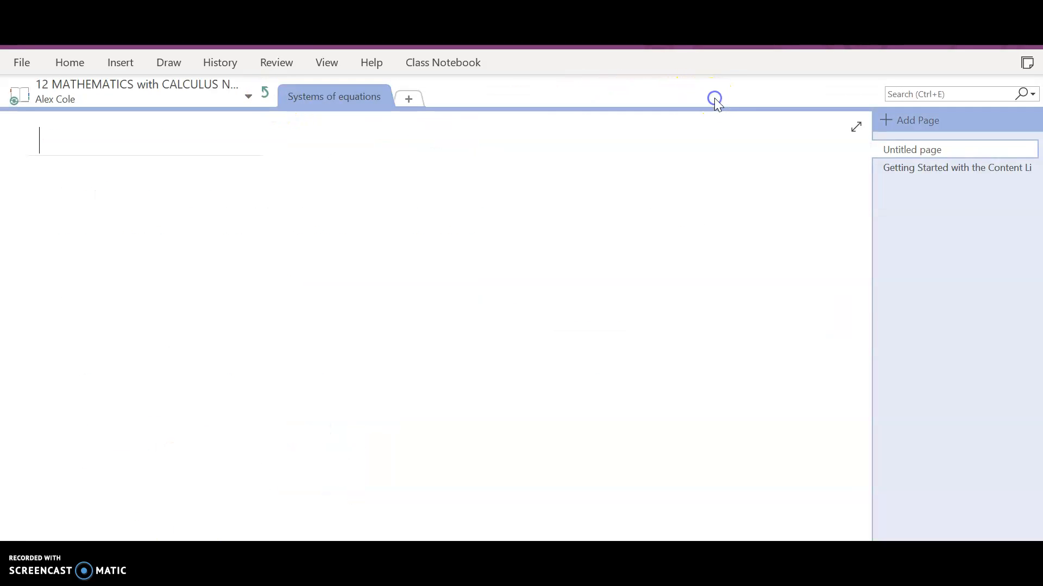
click(880, 168)
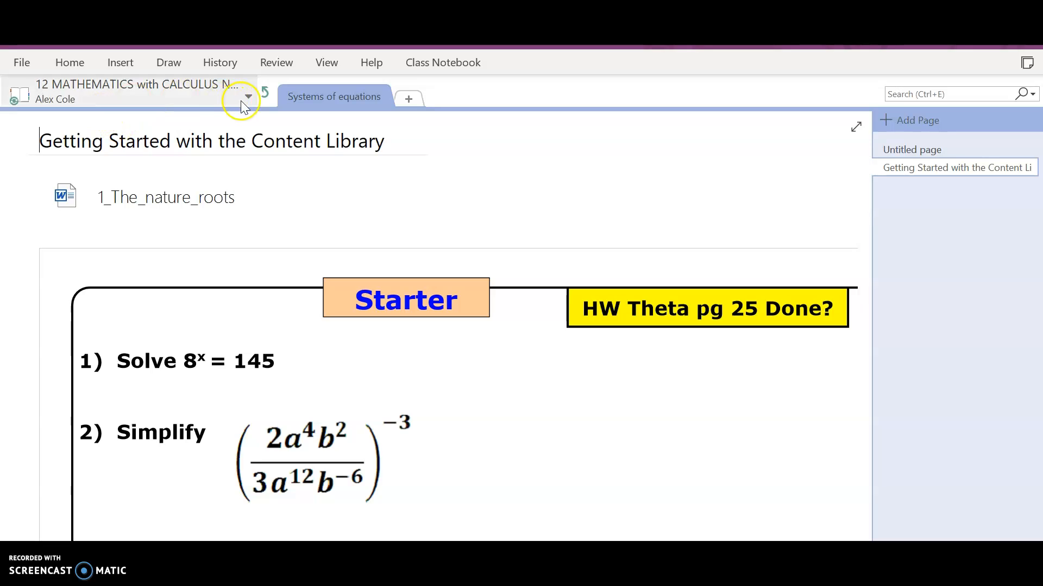
- Return to the class notebook's top level and open the Collaboration Space
click(263, 100)
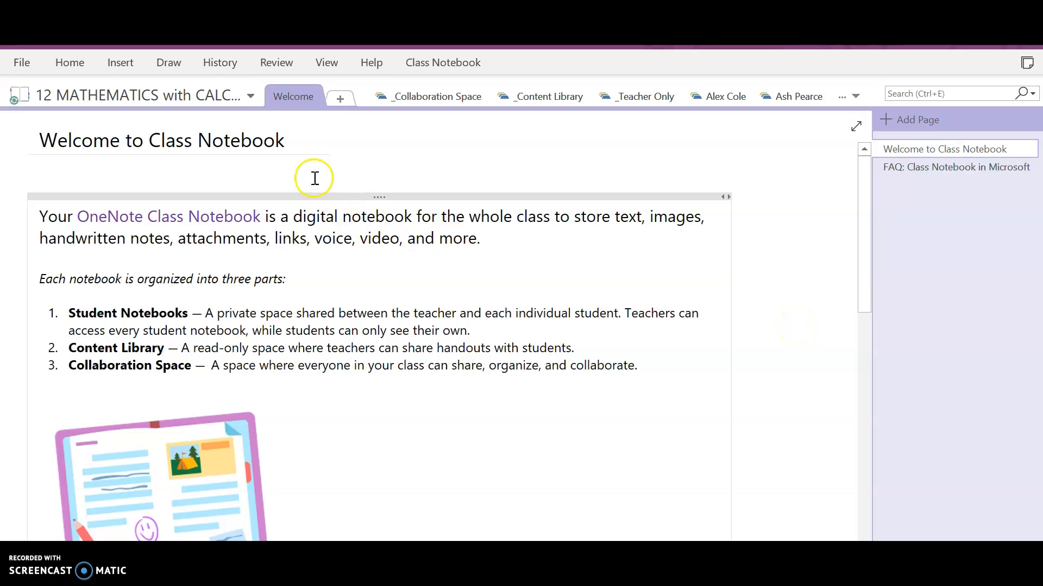
click(427, 97)
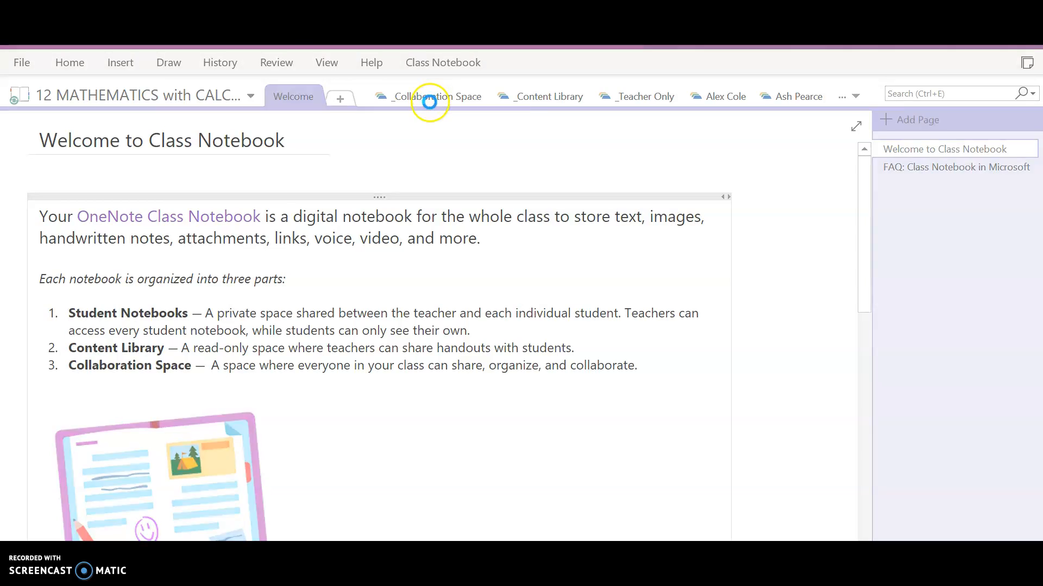